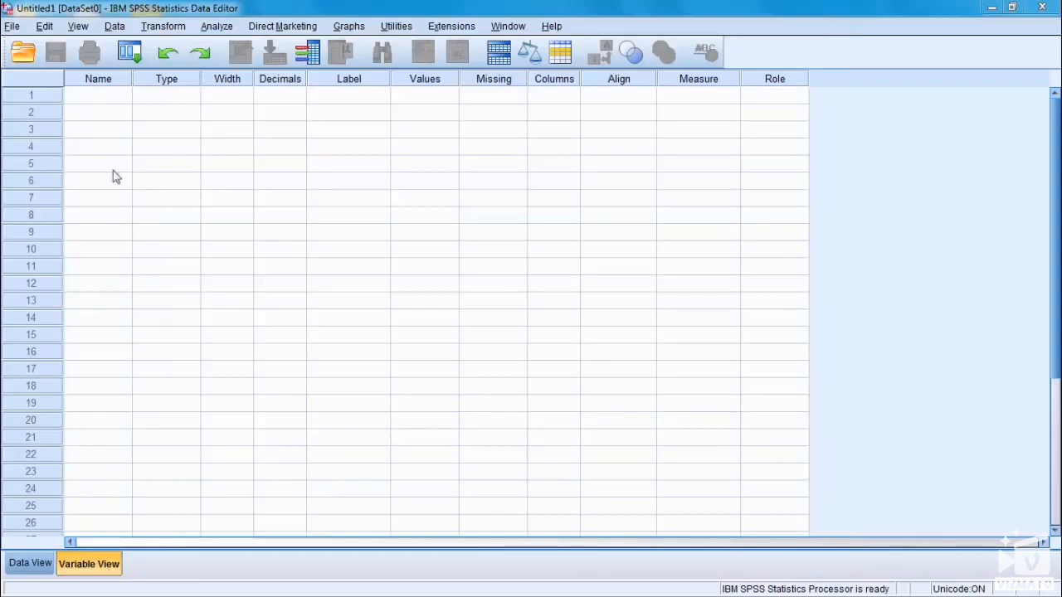
# Step: Create the first variable in row 1 with the name ethicity
pyautogui.click(113, 79)
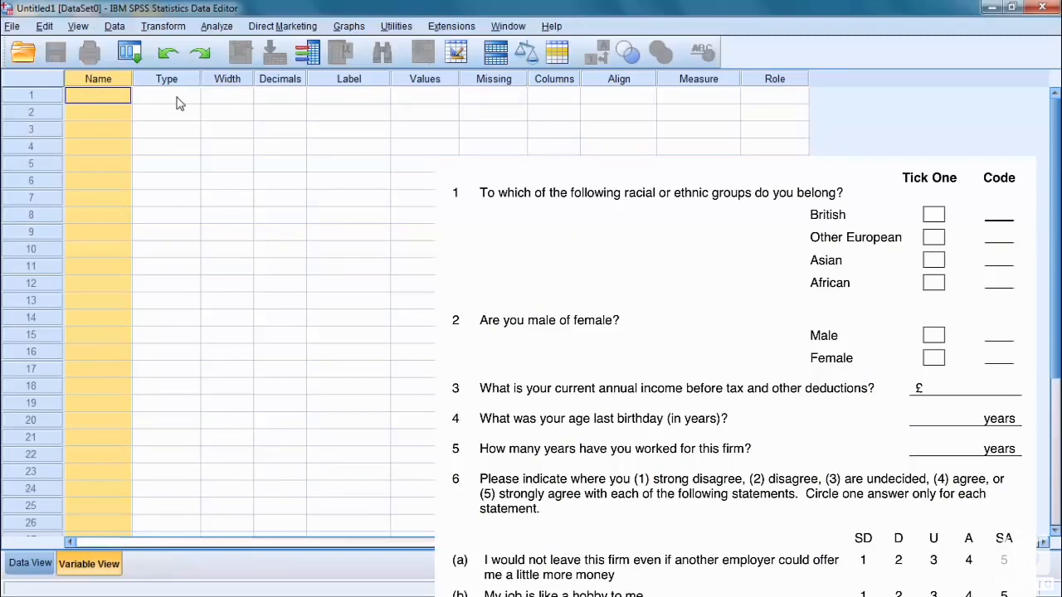
pyautogui.click(100, 97)
pyautogui.write('e')
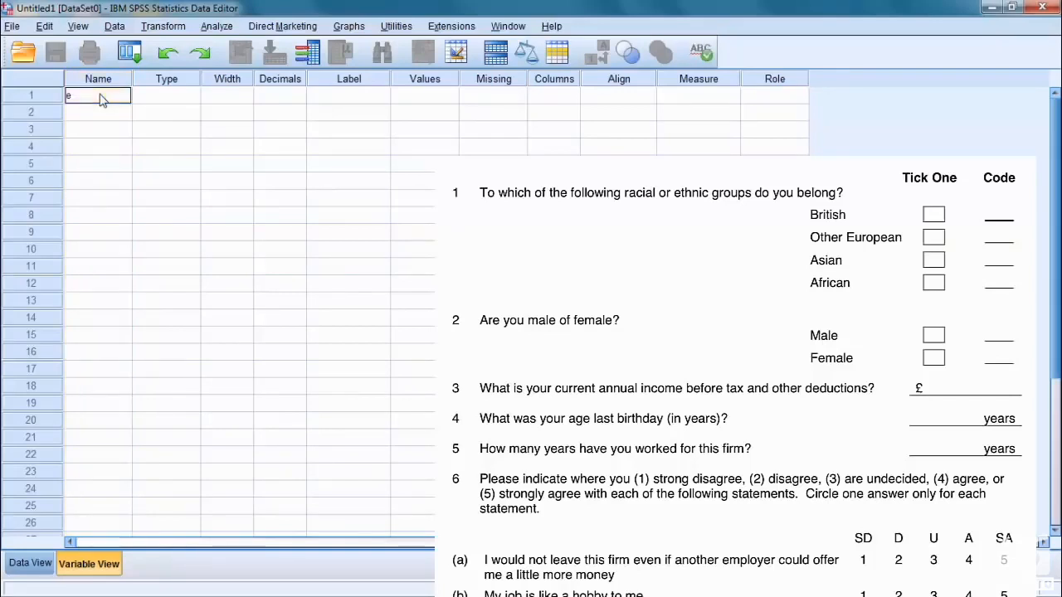
pyautogui.write('thicity')
pyautogui.click(121, 116)
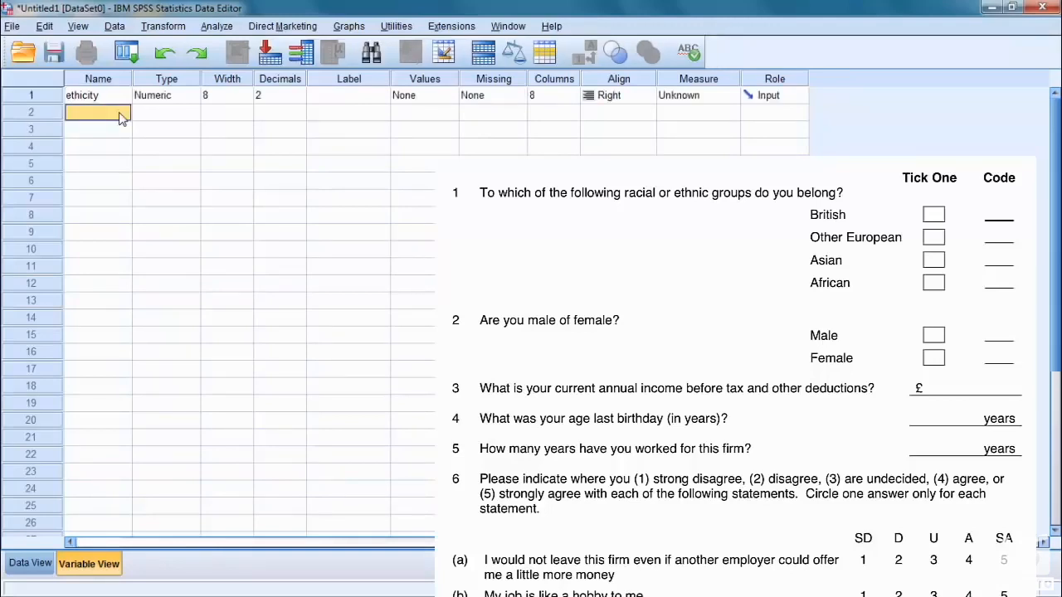
# Step: Add four variables in rows 2 to 5 named gender, income, age and years
pyautogui.click(33, 98)
pyautogui.click(119, 116)
pyautogui.write('gender')
pyautogui.click(106, 133)
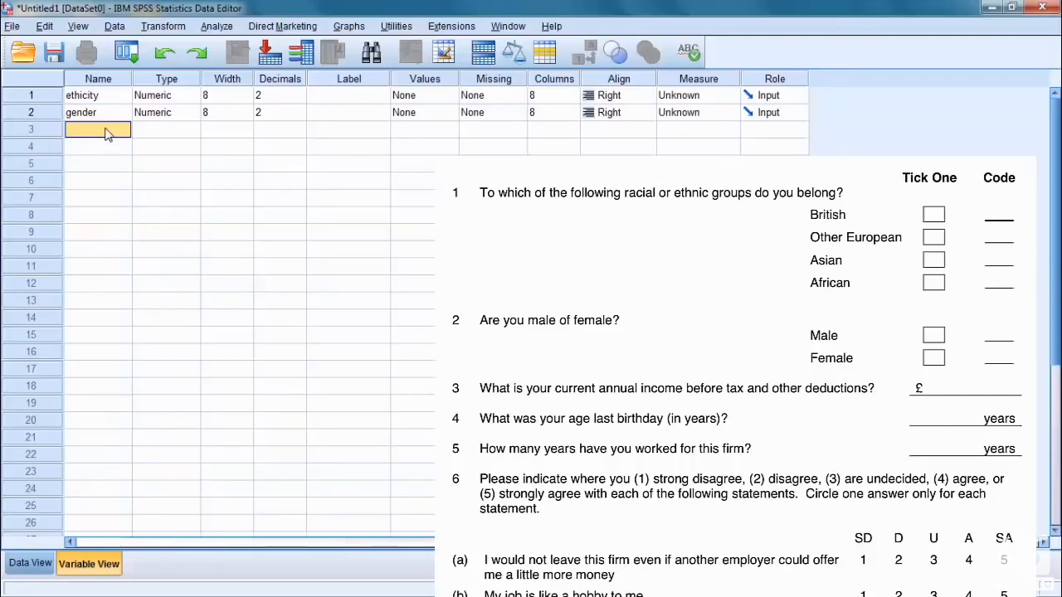
pyautogui.write('income')
pyautogui.click(86, 156)
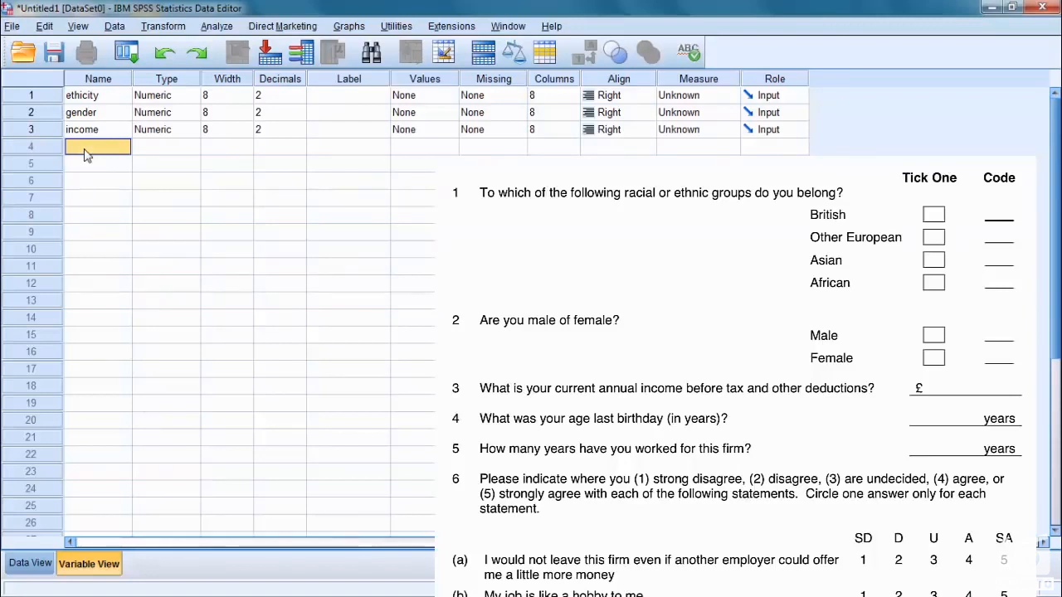
pyautogui.write('age')
pyautogui.click(91, 169)
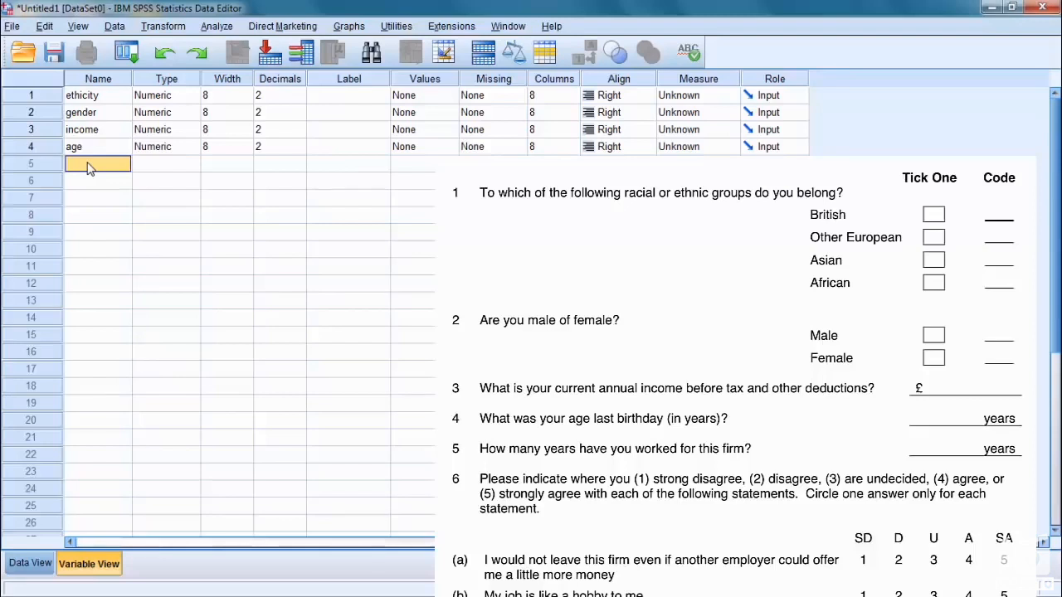
pyautogui.write('years')
# Step: Add four variables in rows 6 to 9 named commitement, satisf1, satisf2 and satisf3
pyautogui.click(94, 183)
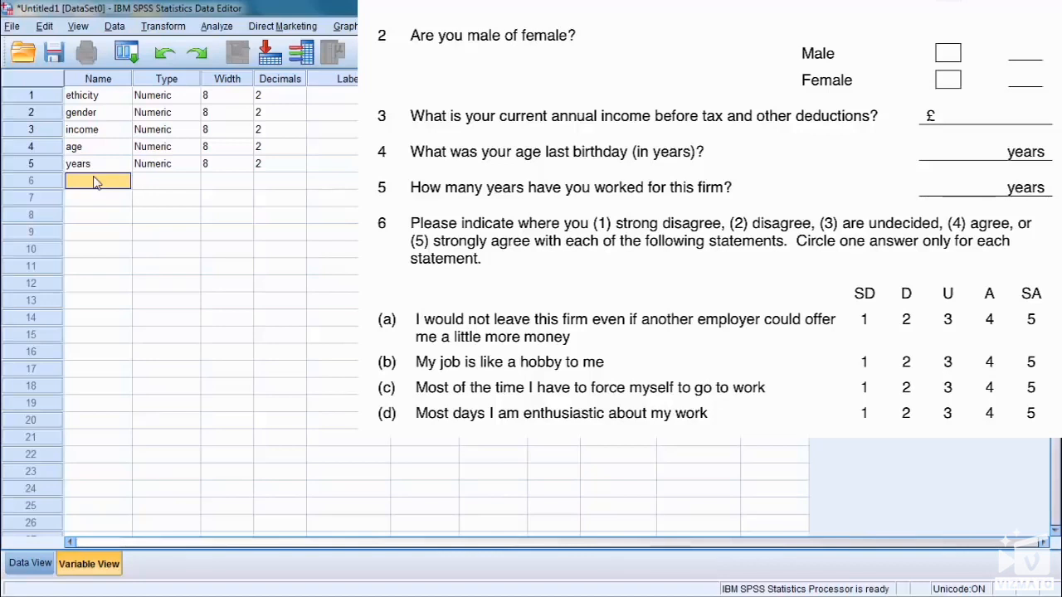
pyautogui.write('commitment')
pyautogui.click(102, 198)
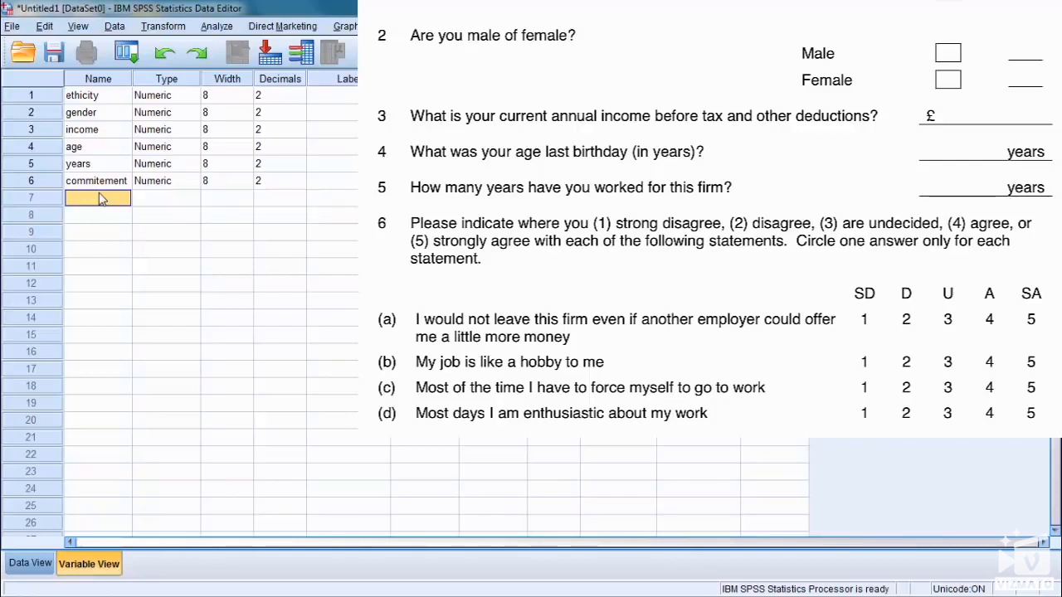
pyautogui.write('satisf1')
pyautogui.click(100, 215)
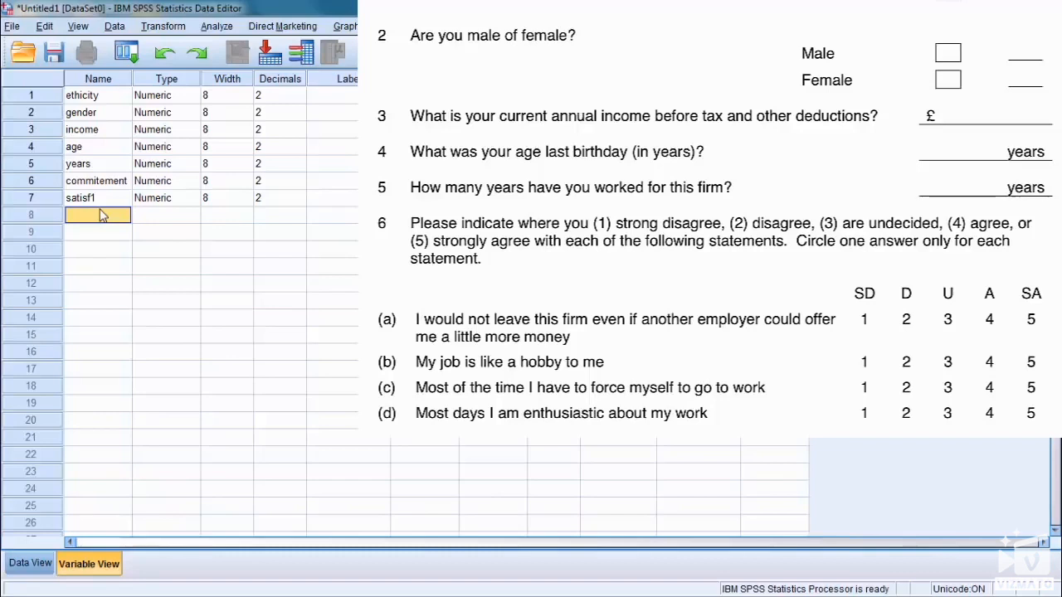
pyautogui.write('satisf2')
pyautogui.press('Return')
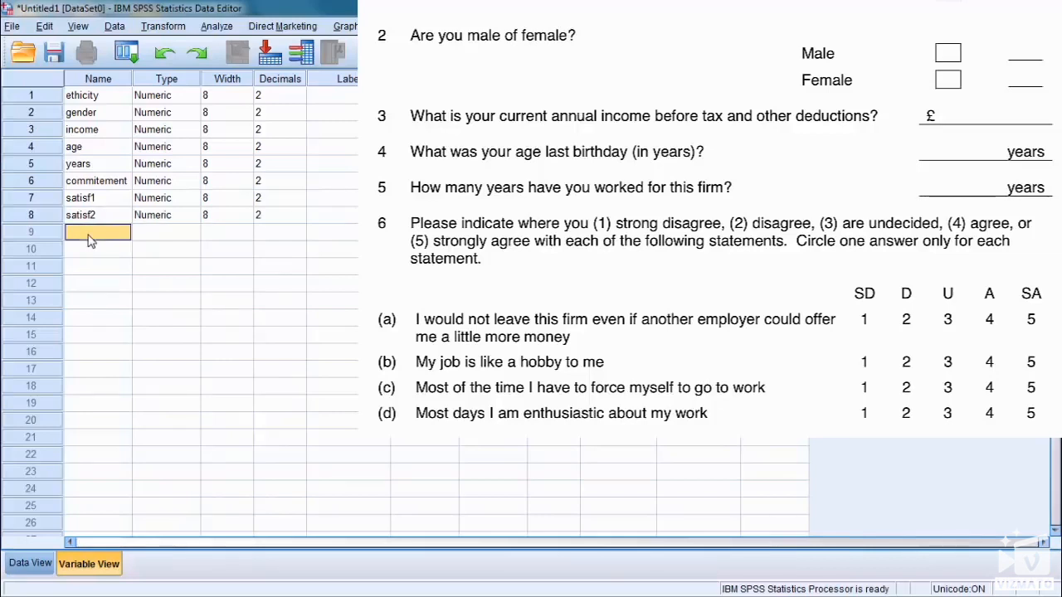
pyautogui.write('satisf3')
pyautogui.click(170, 234)
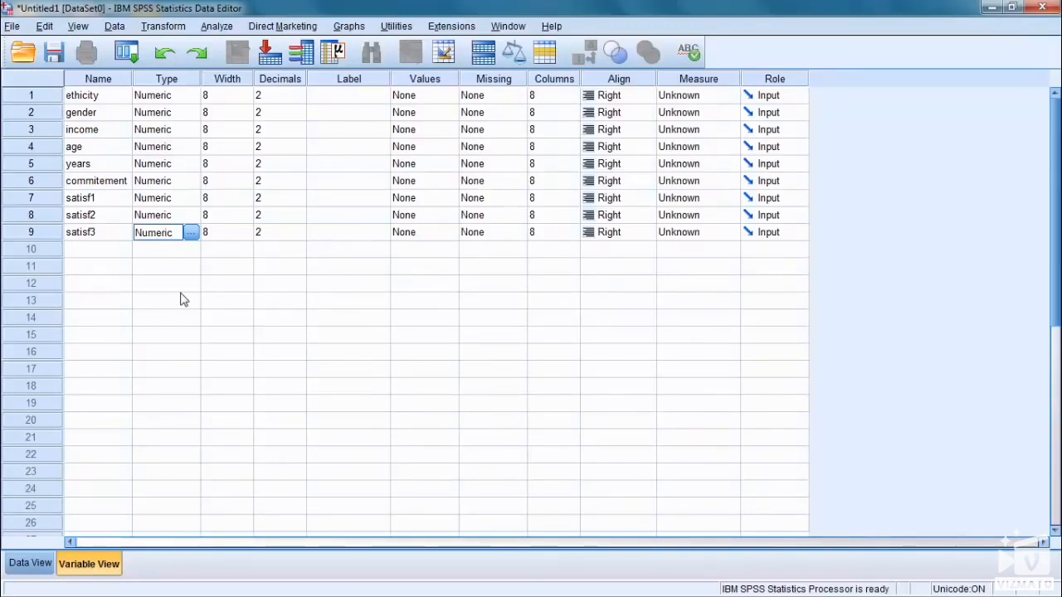
# Step: Give the gender variable the label "are you male or female"
pyautogui.click(43, 116)
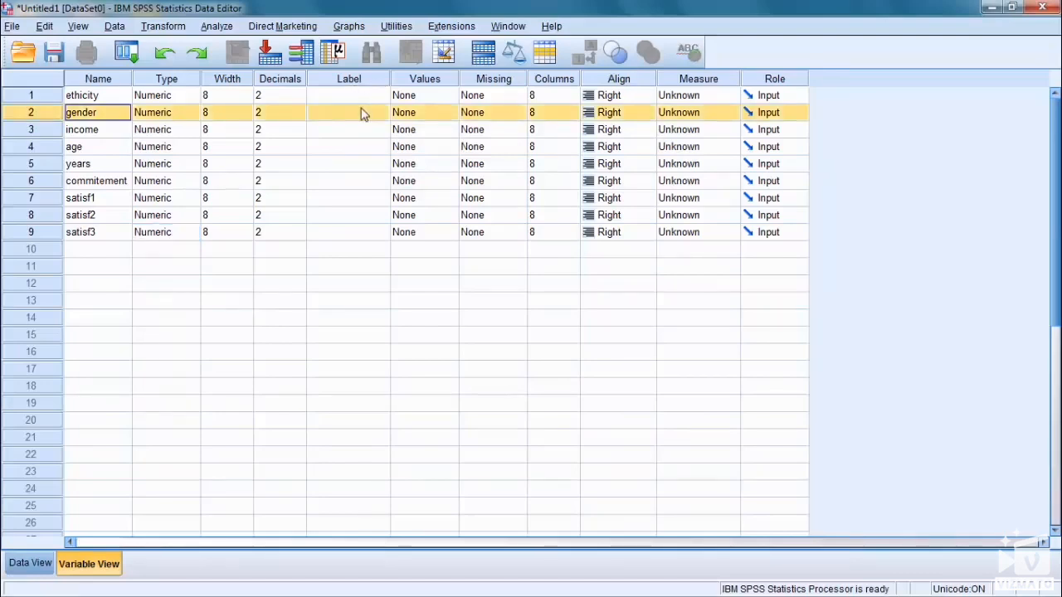
pyautogui.click(362, 114)
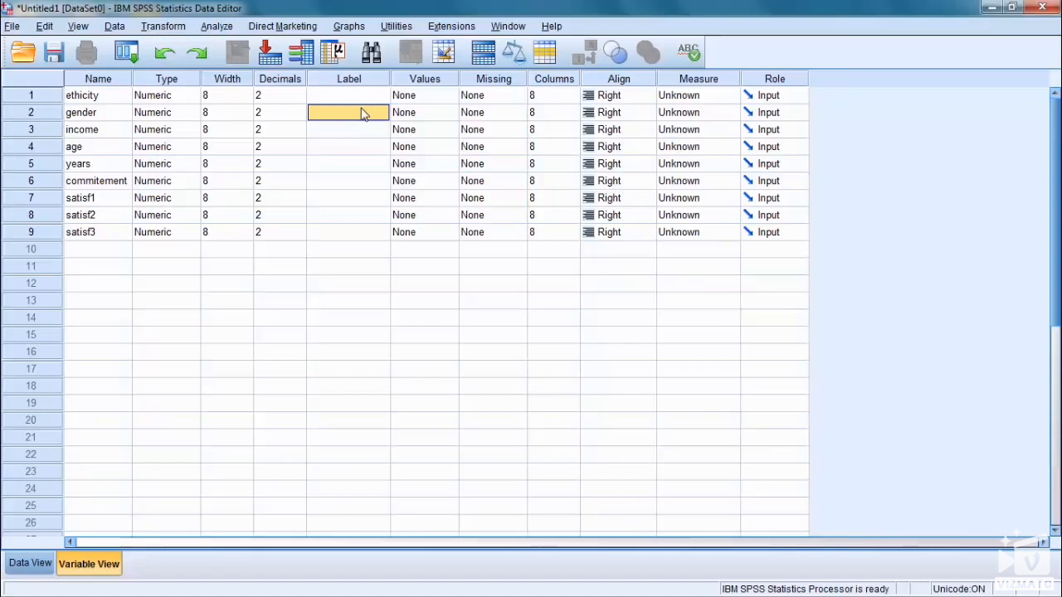
pyautogui.write('are you')
pyautogui.write(' ma')
pyautogui.write('le or femal')
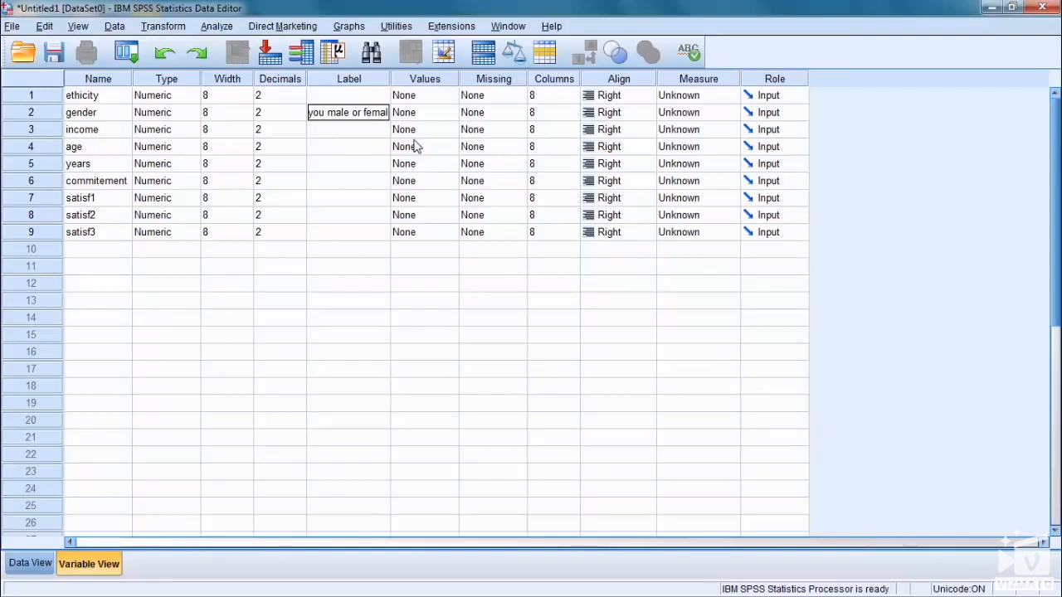
pyautogui.write('e')
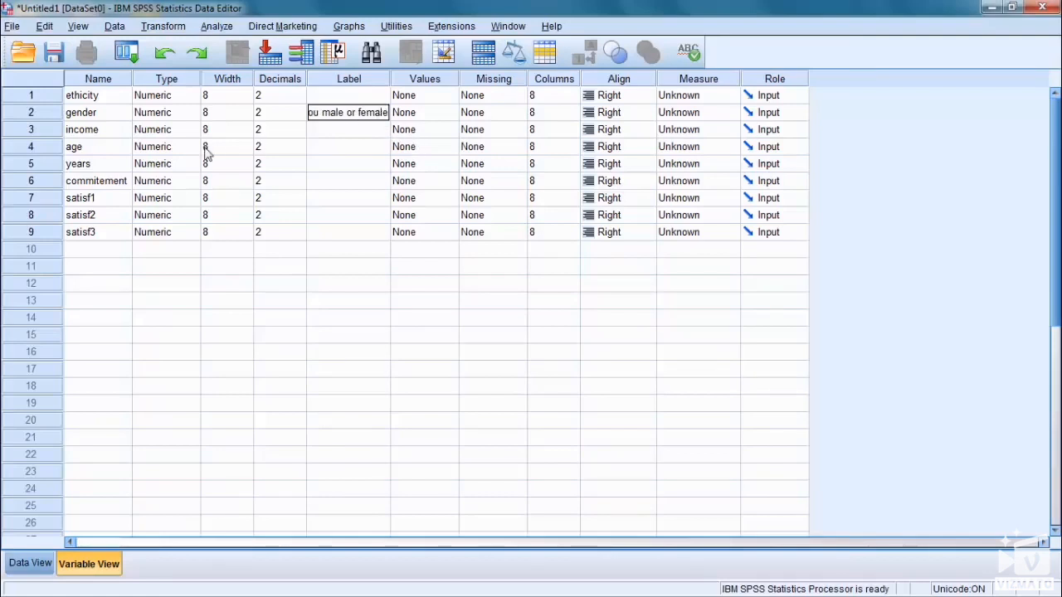
pyautogui.click(80, 116)
pyautogui.click(438, 119)
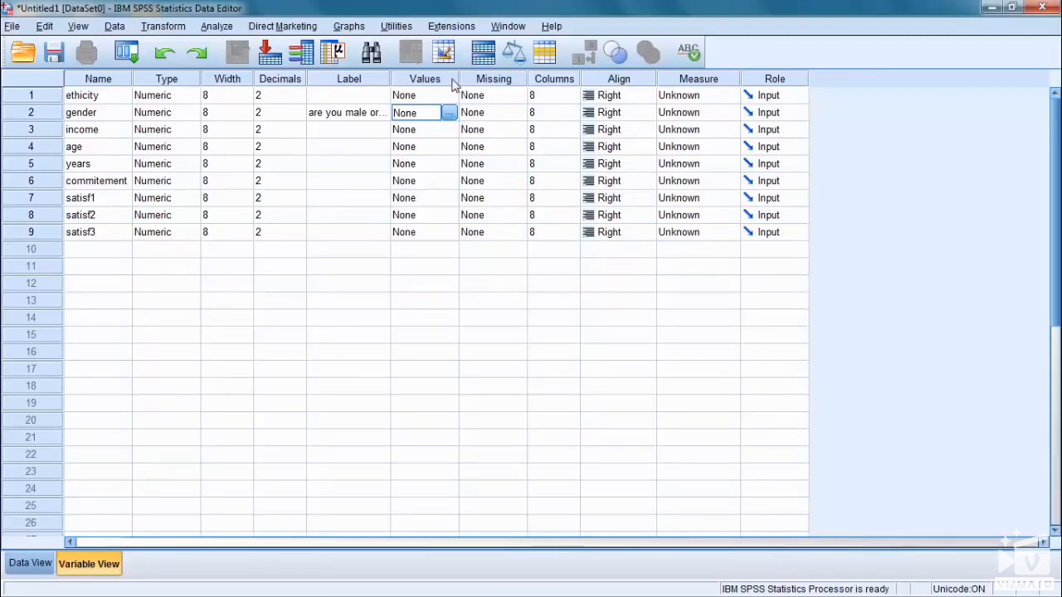
pyautogui.click(453, 83)
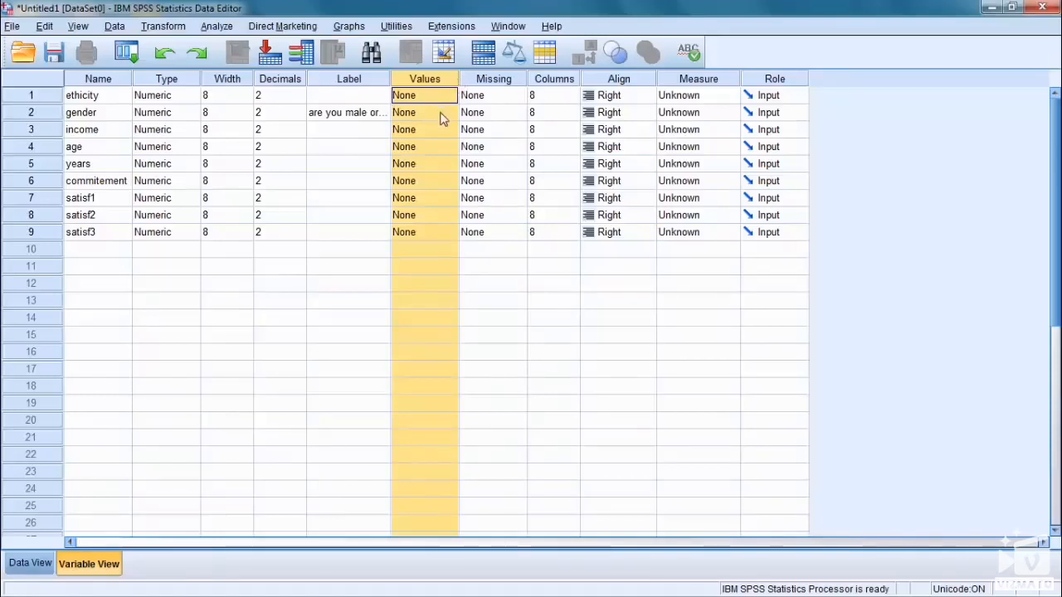
pyautogui.doubleClick(447, 113)
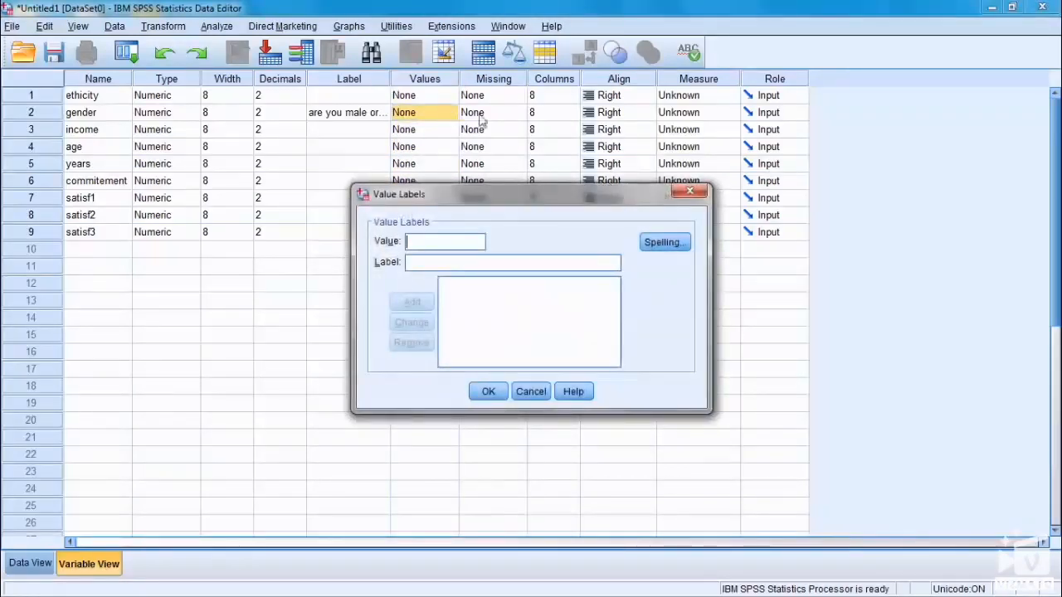
pyautogui.click(689, 192)
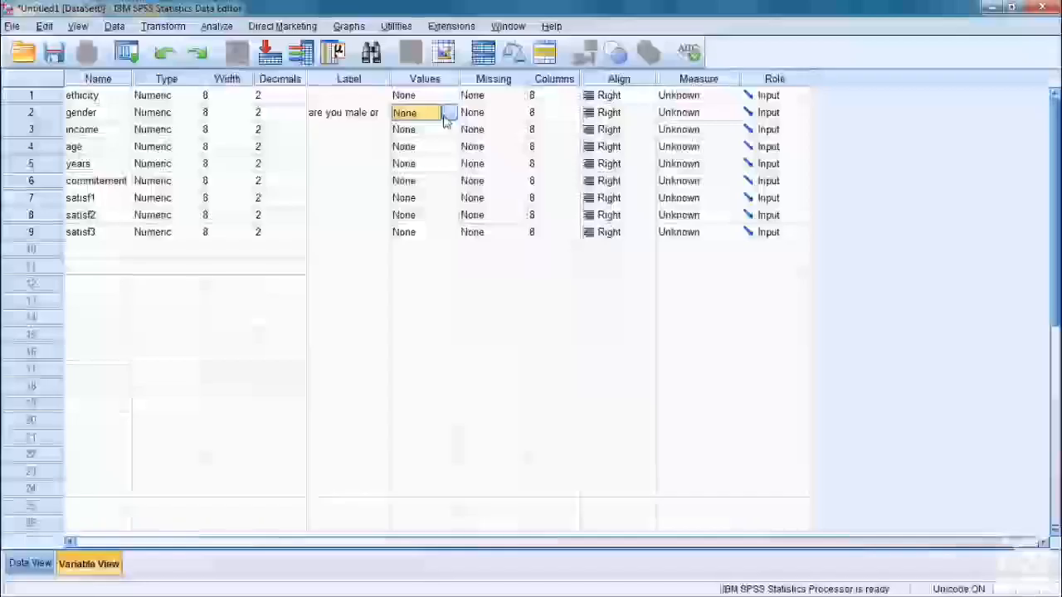
# Step: Define the value labels of the gender variable as 1 = male and 2 = female
pyautogui.click(448, 114)
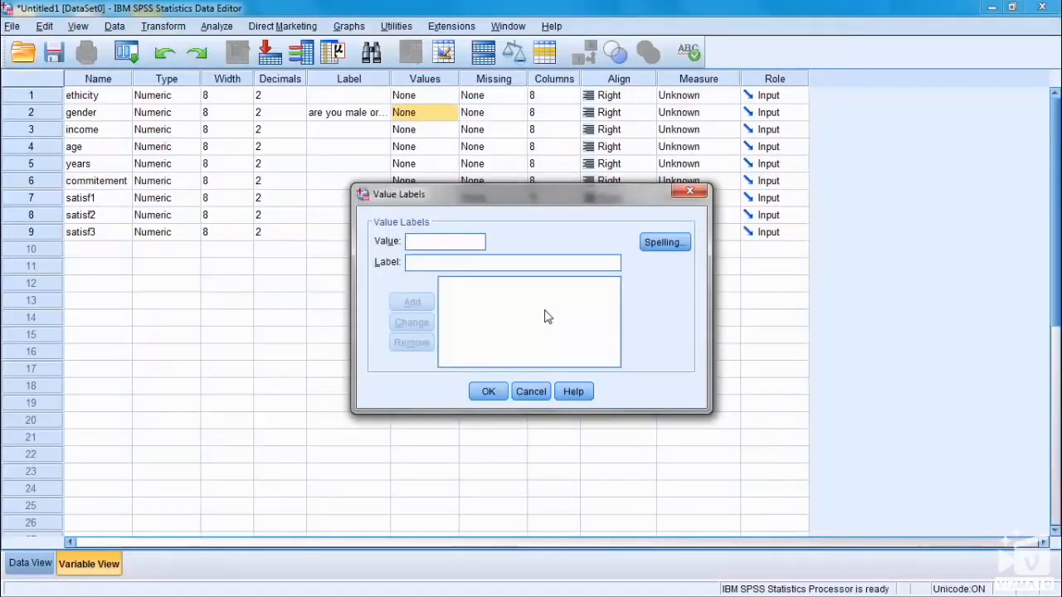
pyautogui.click(425, 261)
pyautogui.write('male')
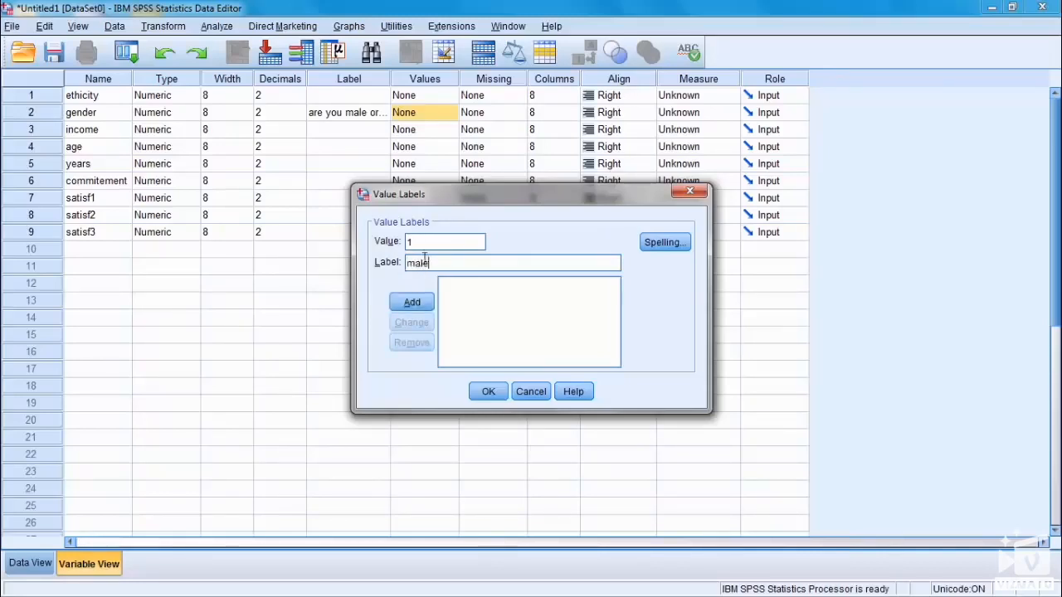
pyautogui.press('Return')
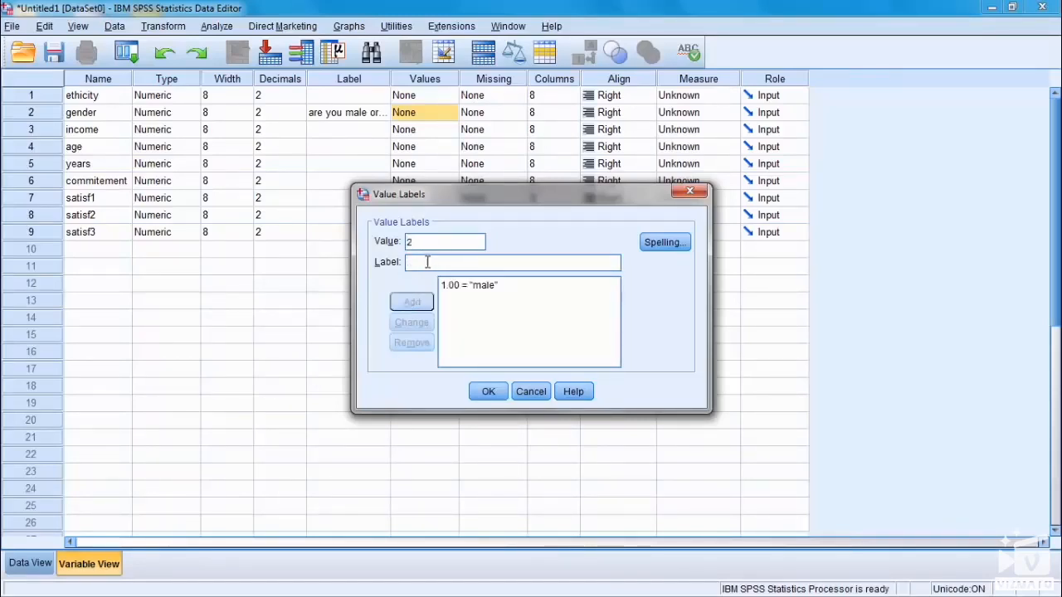
pyautogui.write('female')
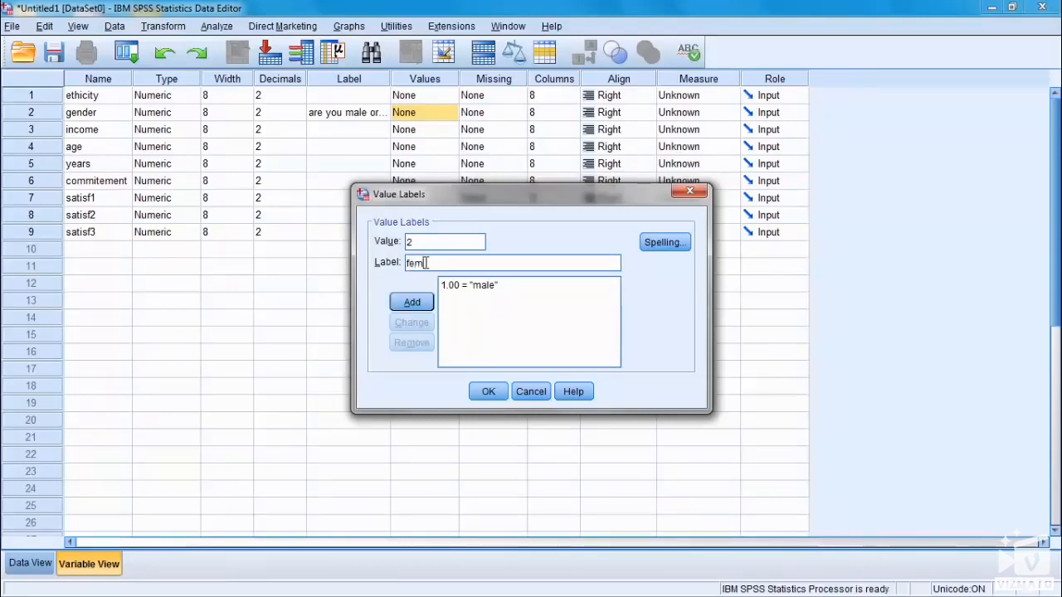
pyautogui.click(413, 302)
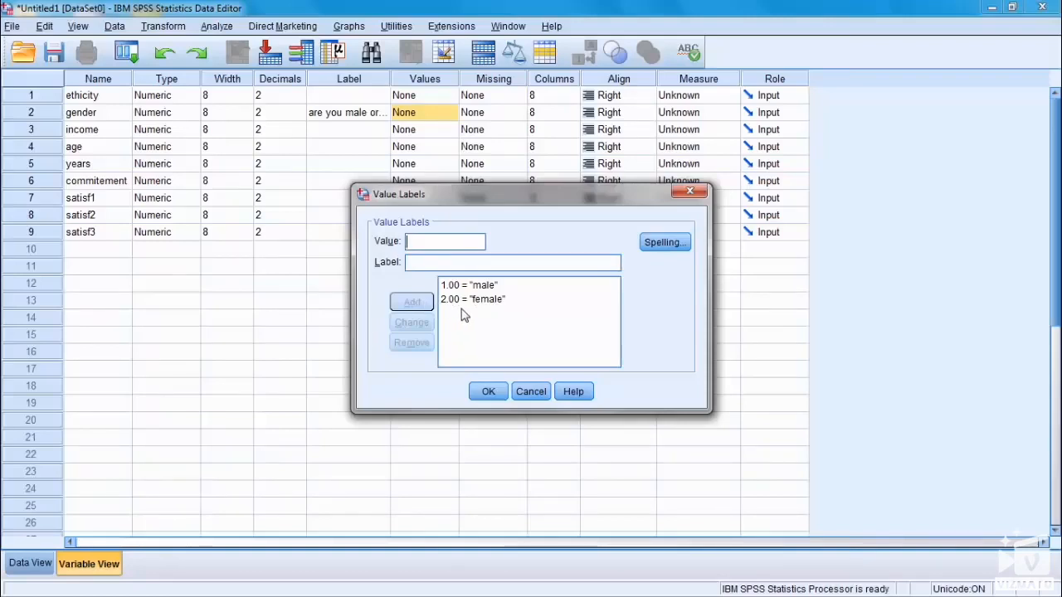
pyautogui.click(488, 392)
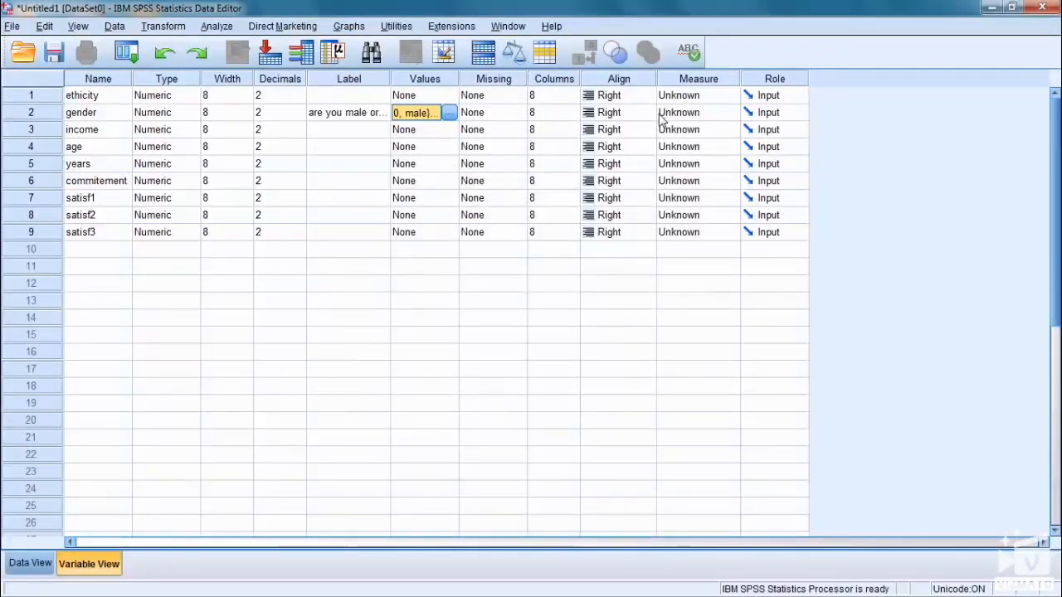
# Step: Set the measurement level of the gender variable to Nominal
pyautogui.click(729, 81)
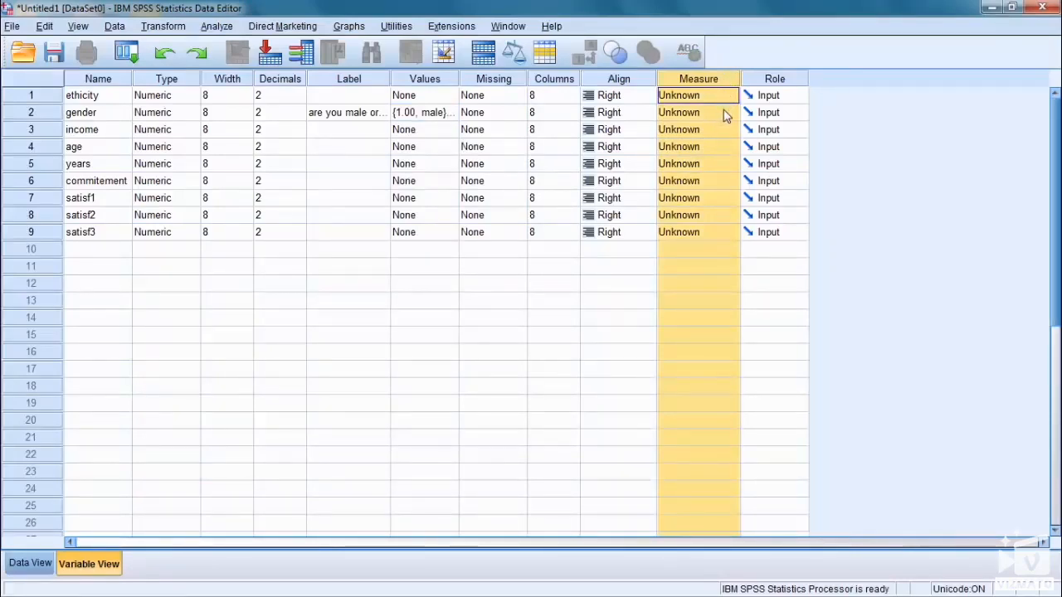
pyautogui.click(728, 114)
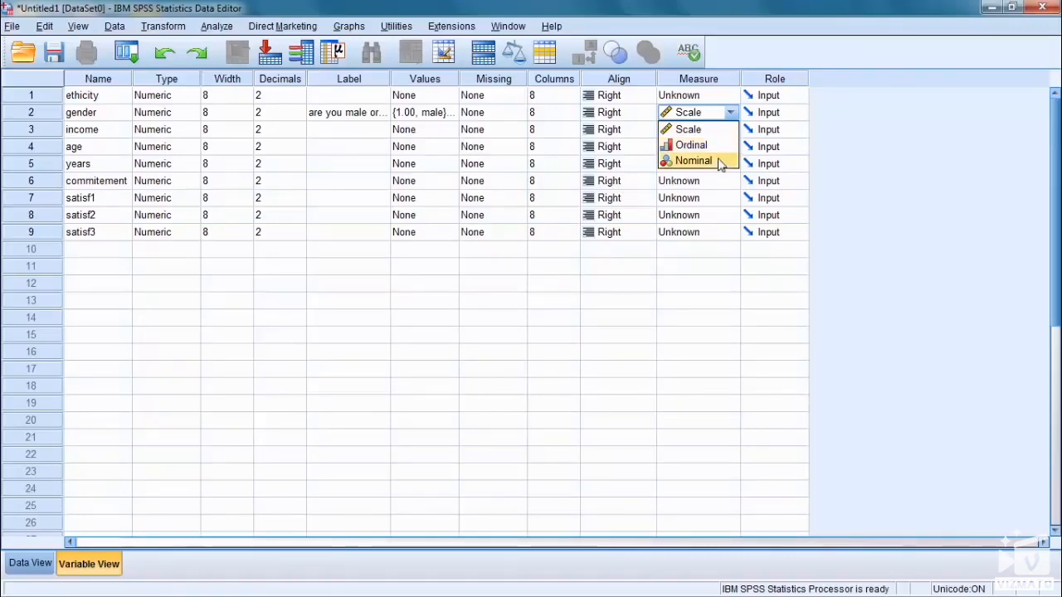
pyautogui.click(694, 161)
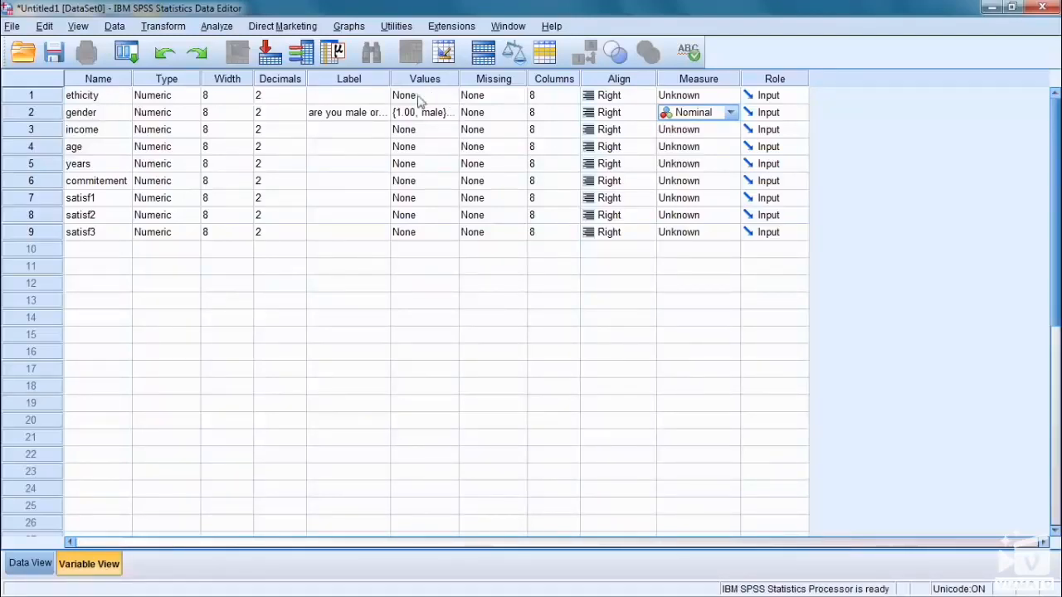
# Step: Give the ethicity variable the label "which racial group do you belong to"
pyautogui.click(350, 96)
pyautogui.write('which r')
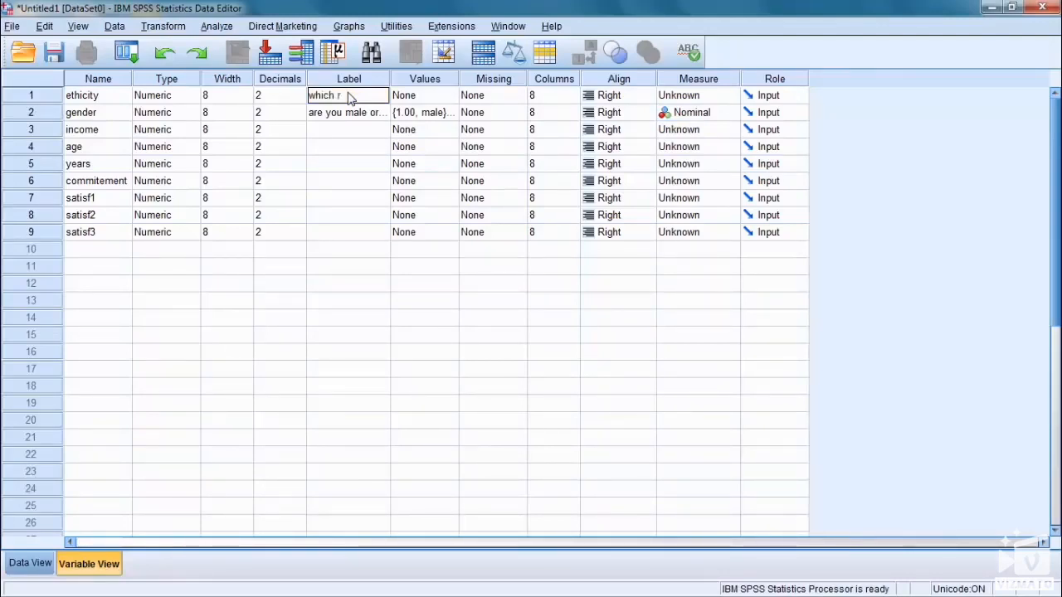
pyautogui.write('acial group')
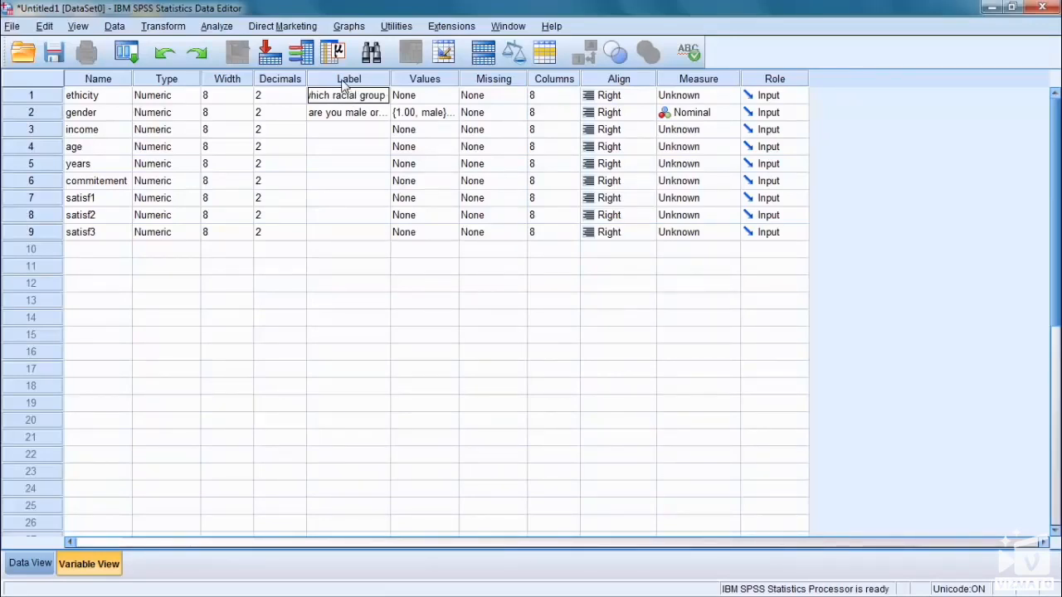
pyautogui.write(' do yo')
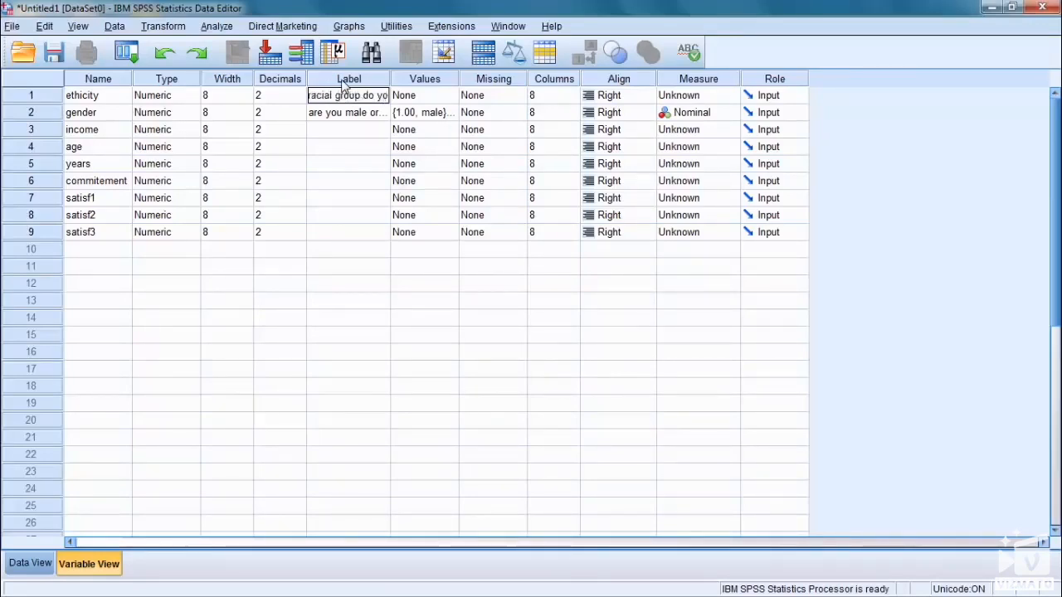
pyautogui.write('u belong to')
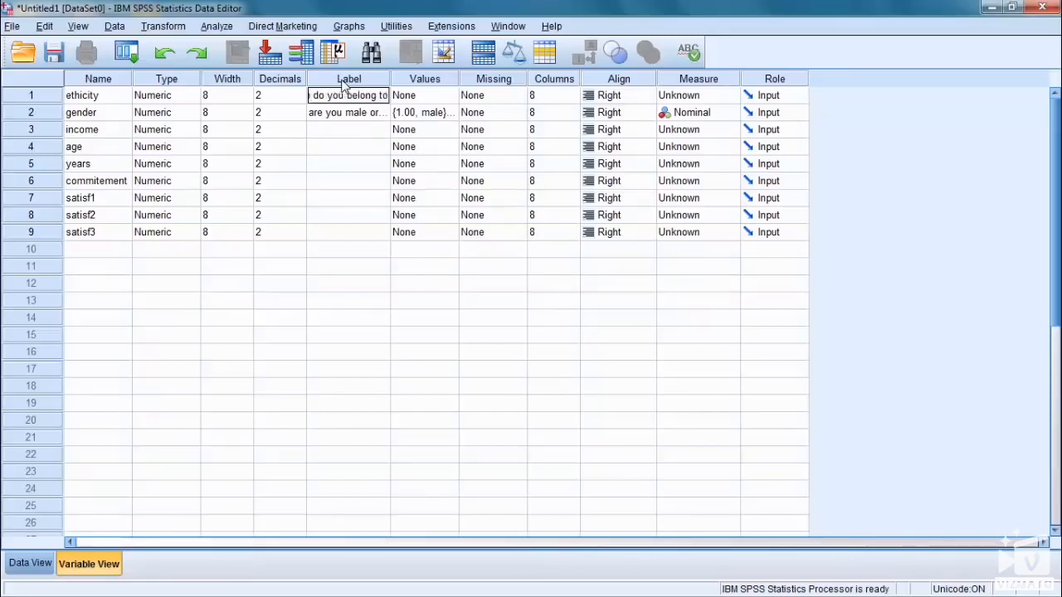
pyautogui.click(436, 112)
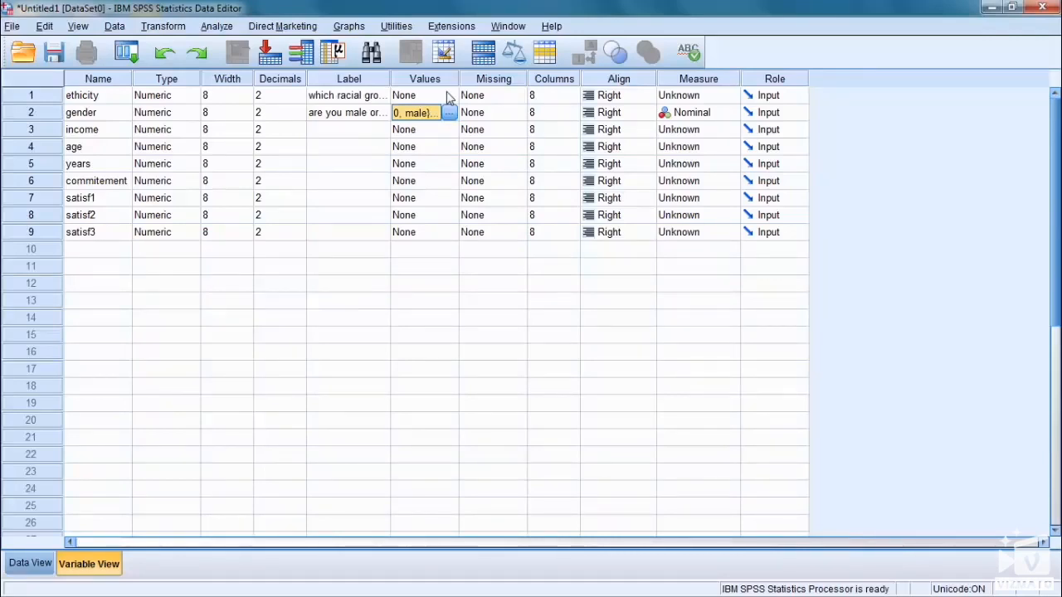
# Step: Add the value label 1 = British to the ethicity variable
pyautogui.doubleClick(448, 97)
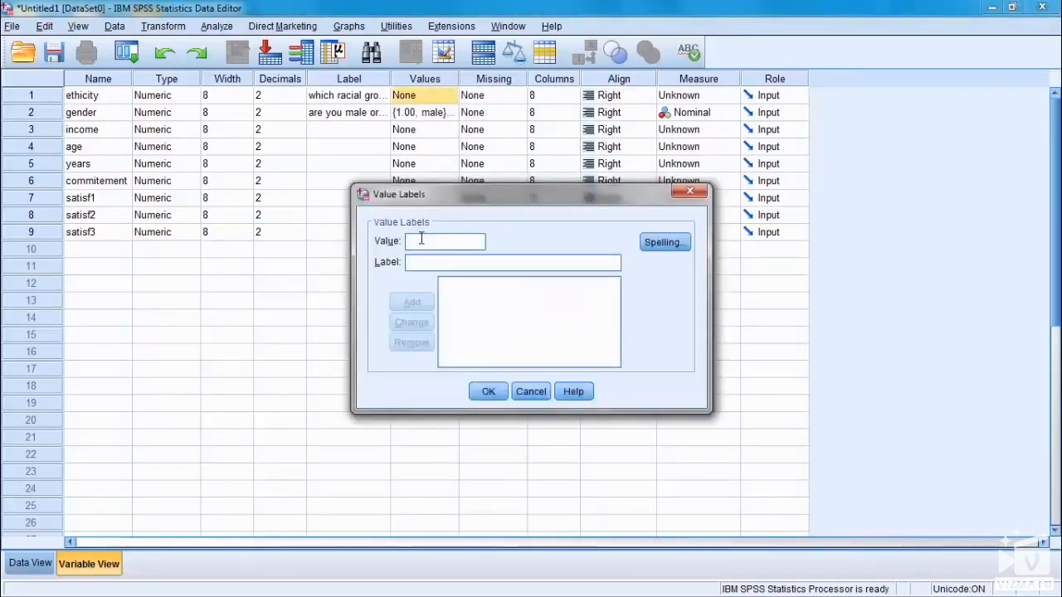
pyautogui.write('1')
pyautogui.click(433, 264)
pyautogui.write('N')
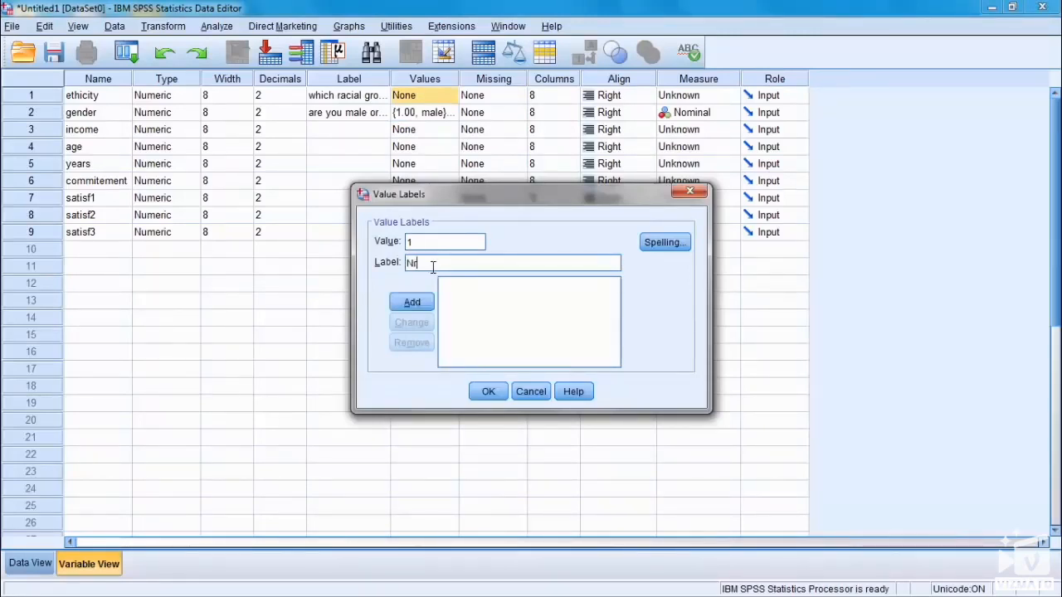
pyautogui.press('BackSpace')
pyautogui.write('British')
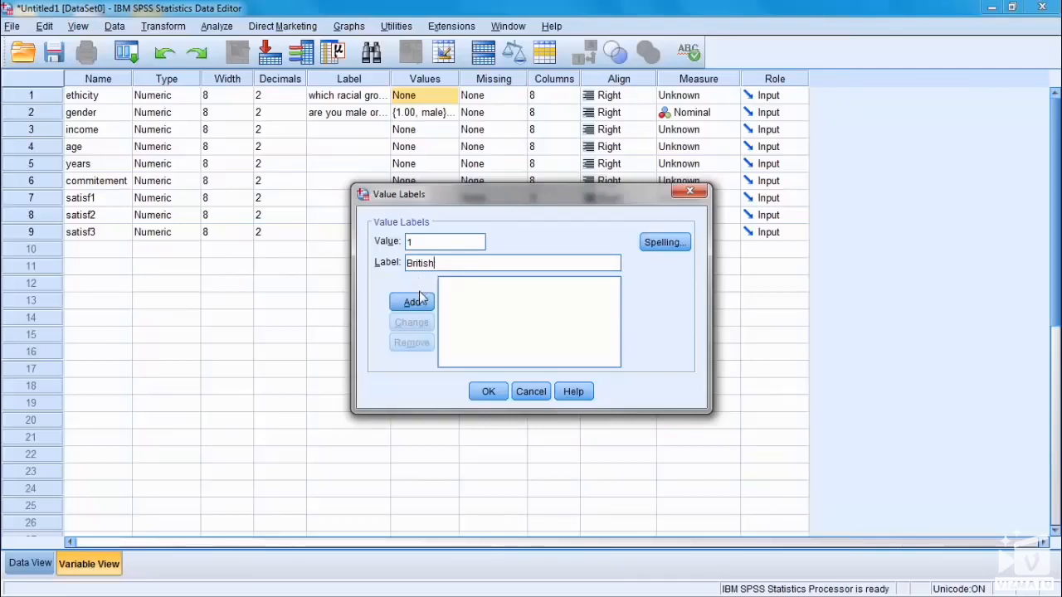
pyautogui.click(417, 305)
# Step: Add the value label 2 = Other European to the ethicity variable
pyautogui.write('2')
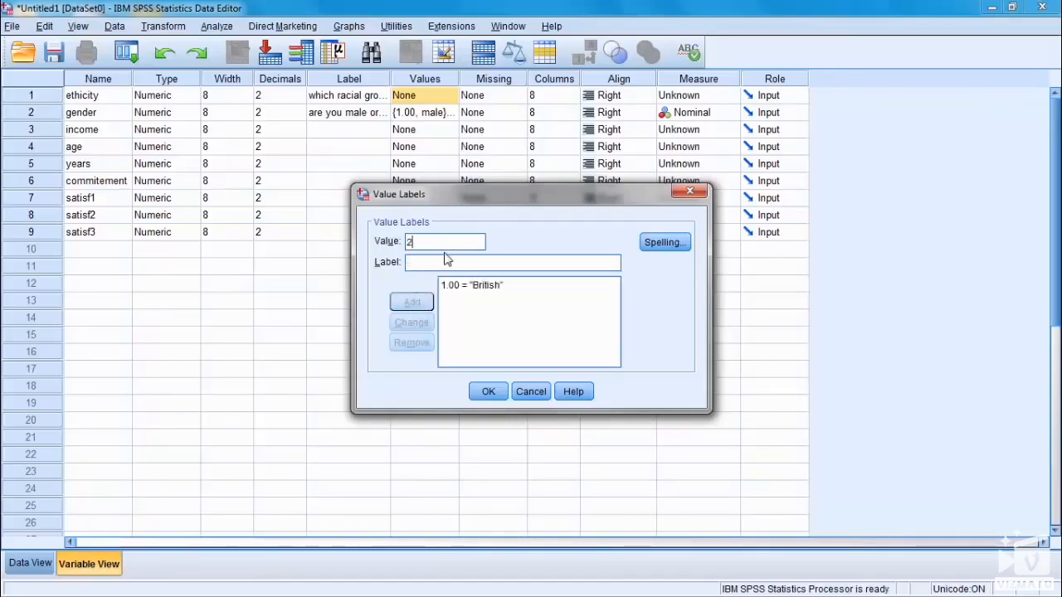
pyautogui.click(440, 262)
pyautogui.write('O')
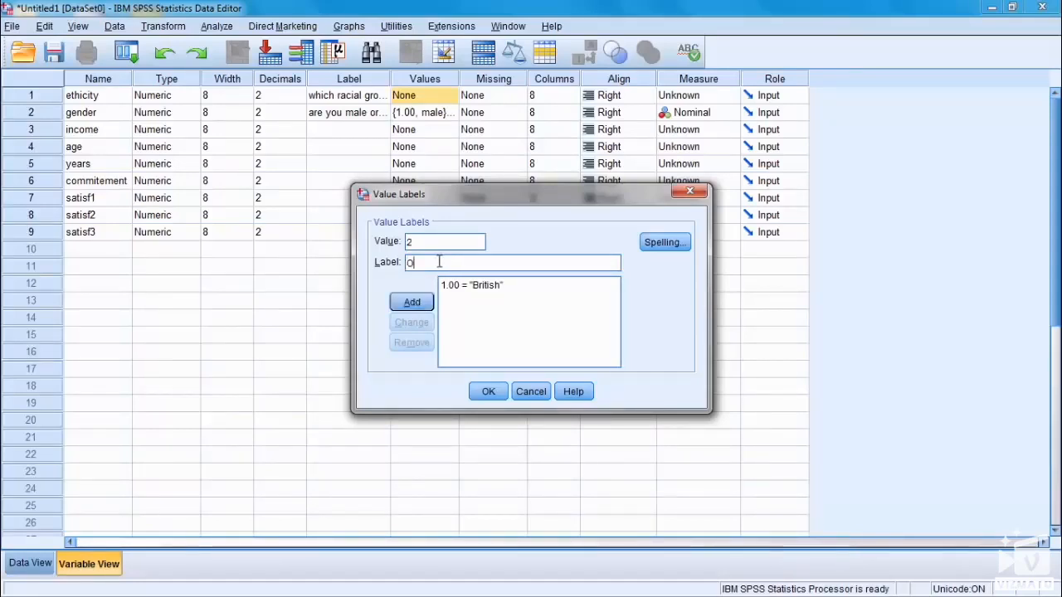
pyautogui.write('ther E')
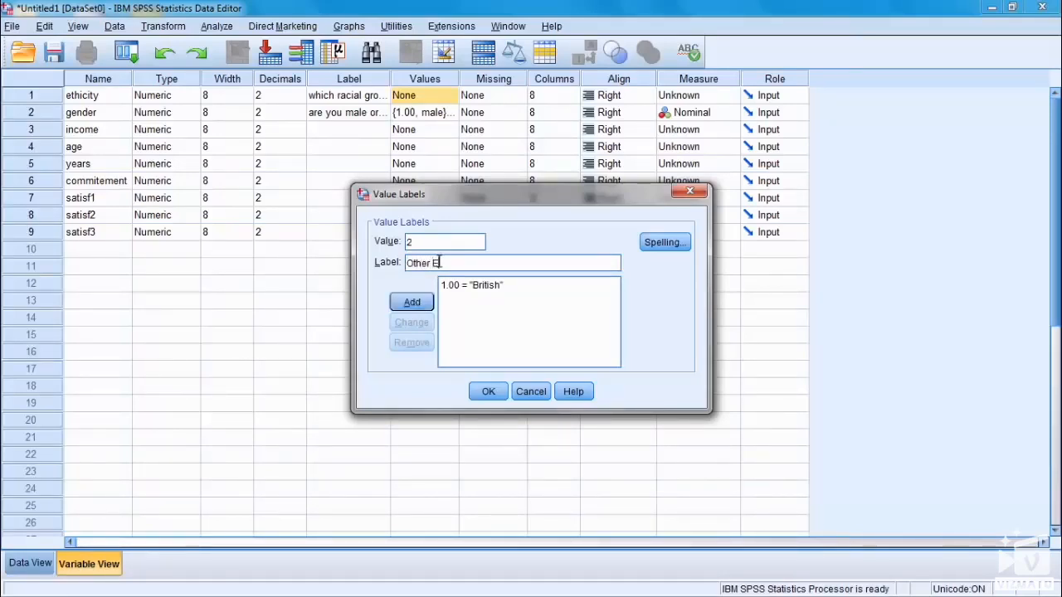
pyautogui.write('uropean')
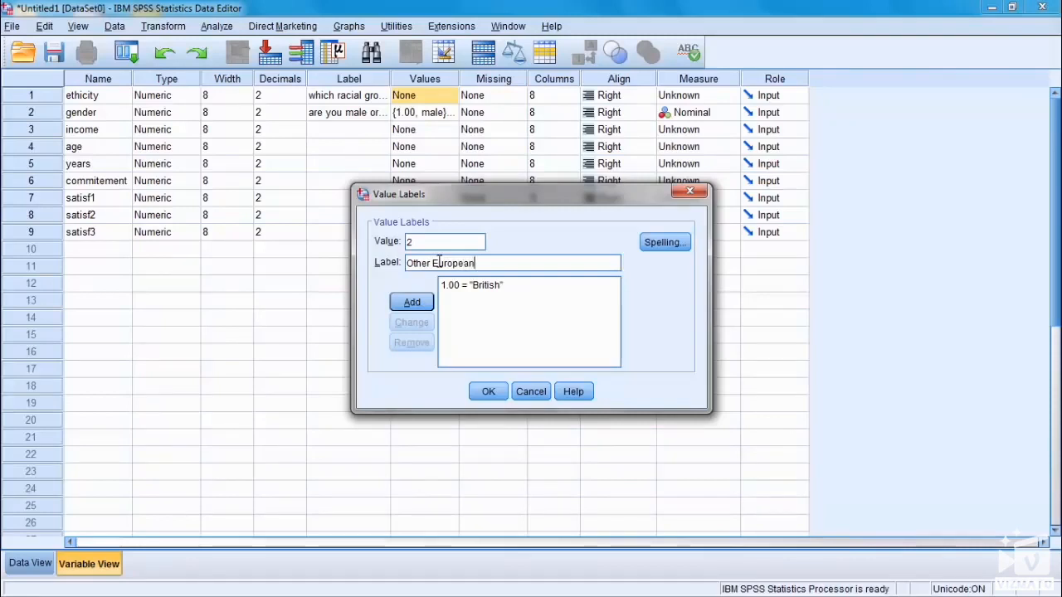
pyautogui.click(412, 303)
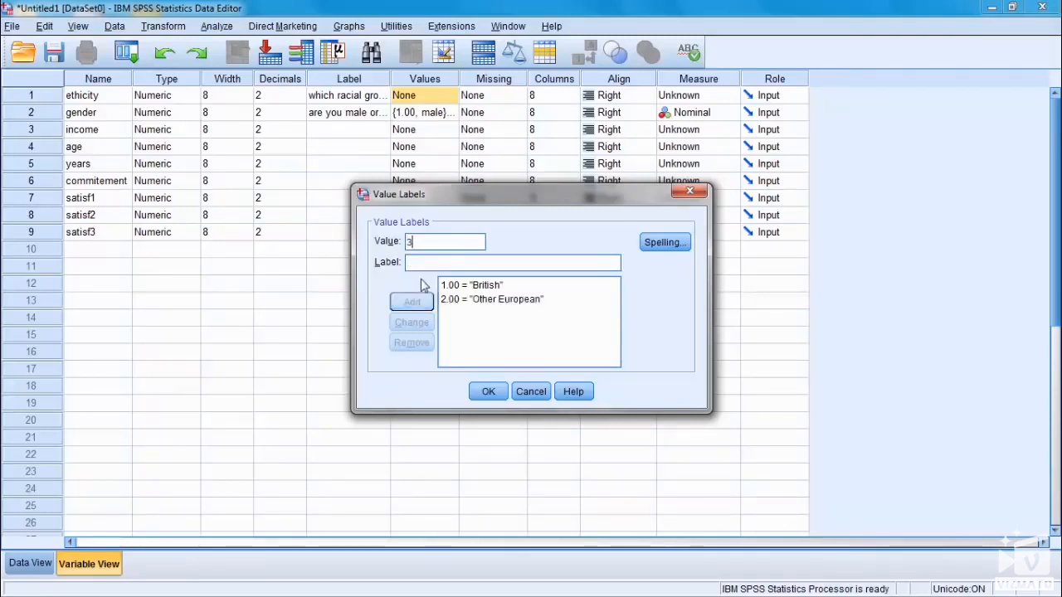
# Step: Add the value labels 3 = Asian and 4 = African to the ethicity variable, then check the saved list
pyautogui.click(429, 264)
pyautogui.write('Asian')
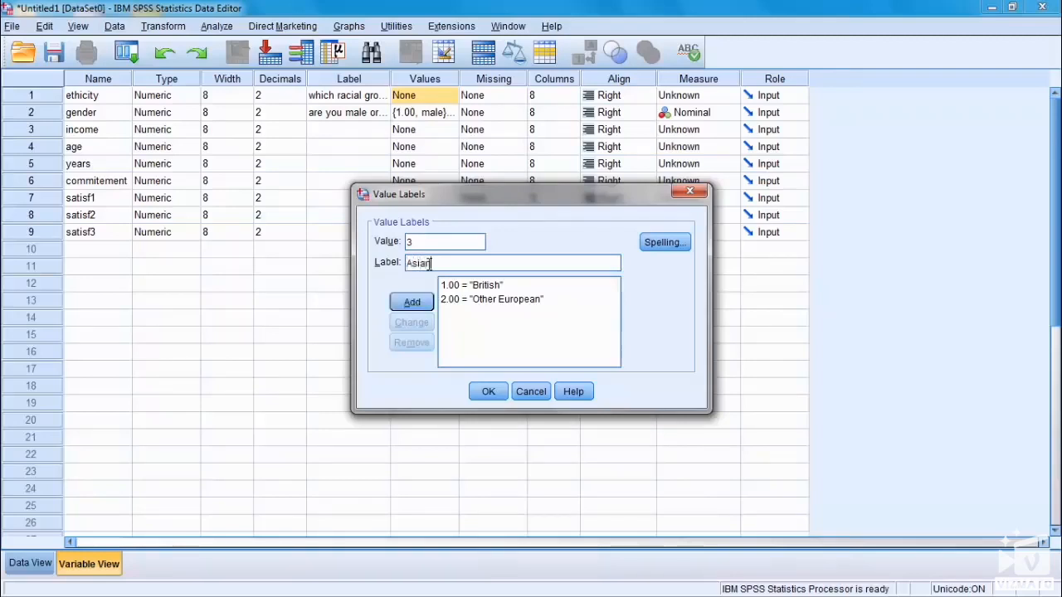
pyautogui.click(413, 303)
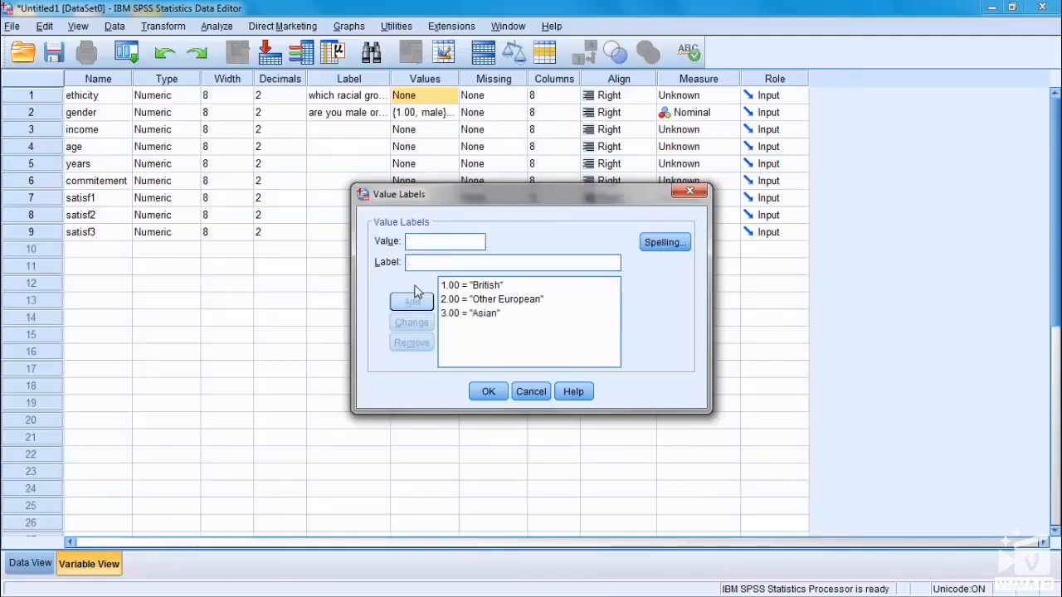
pyautogui.write('4')
pyautogui.write('Af')
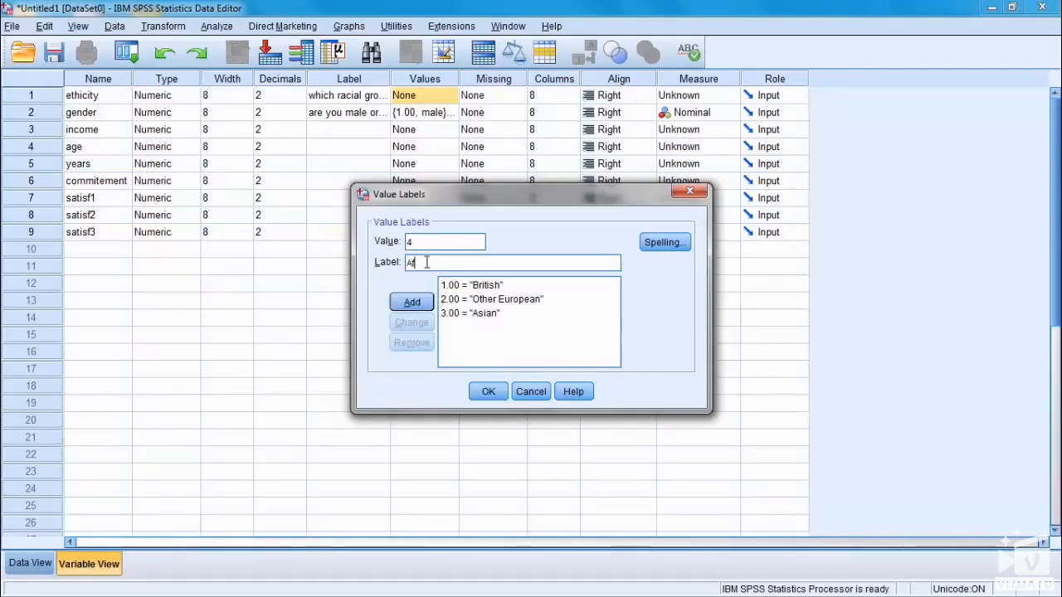
pyautogui.write('rican')
pyautogui.click(413, 302)
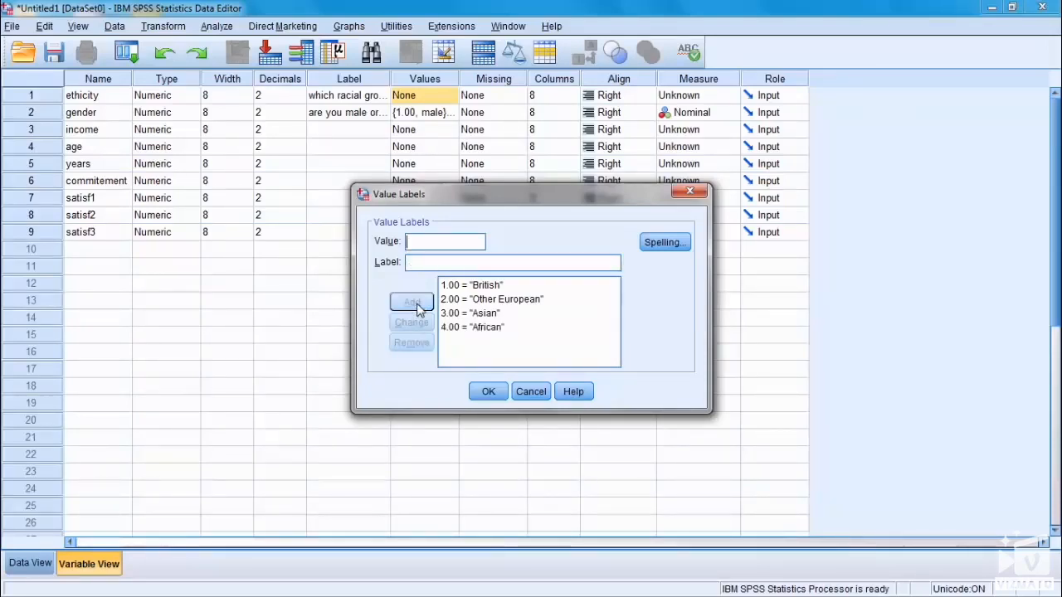
pyautogui.click(490, 393)
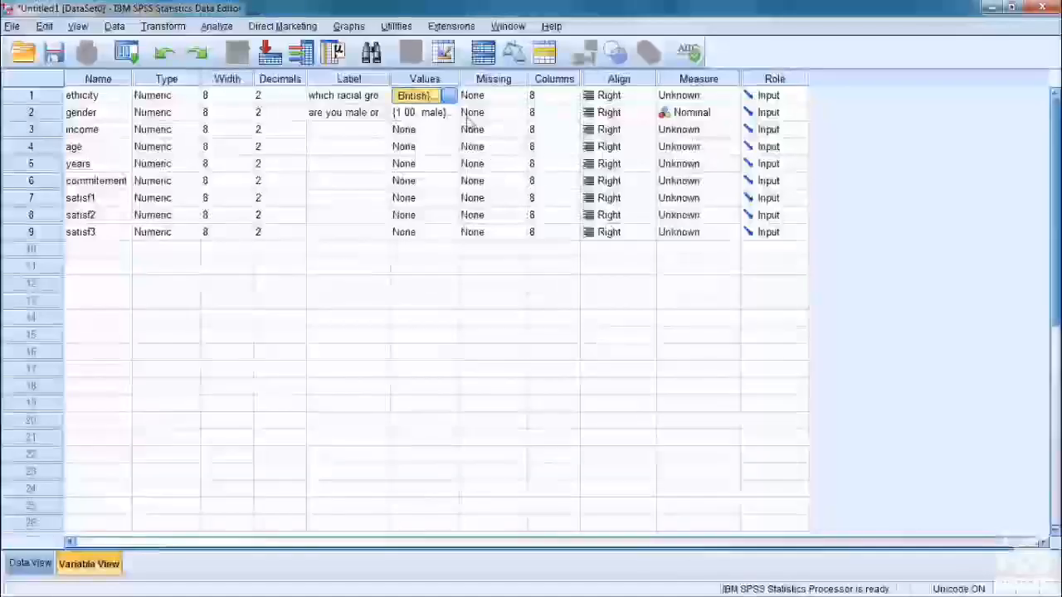
pyautogui.click(449, 96)
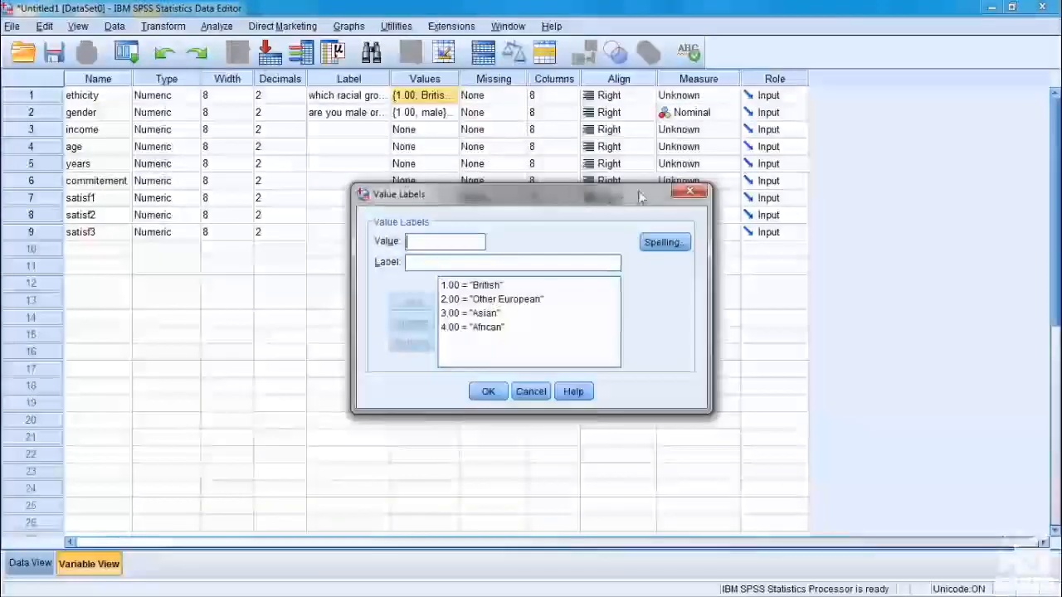
pyautogui.click(690, 192)
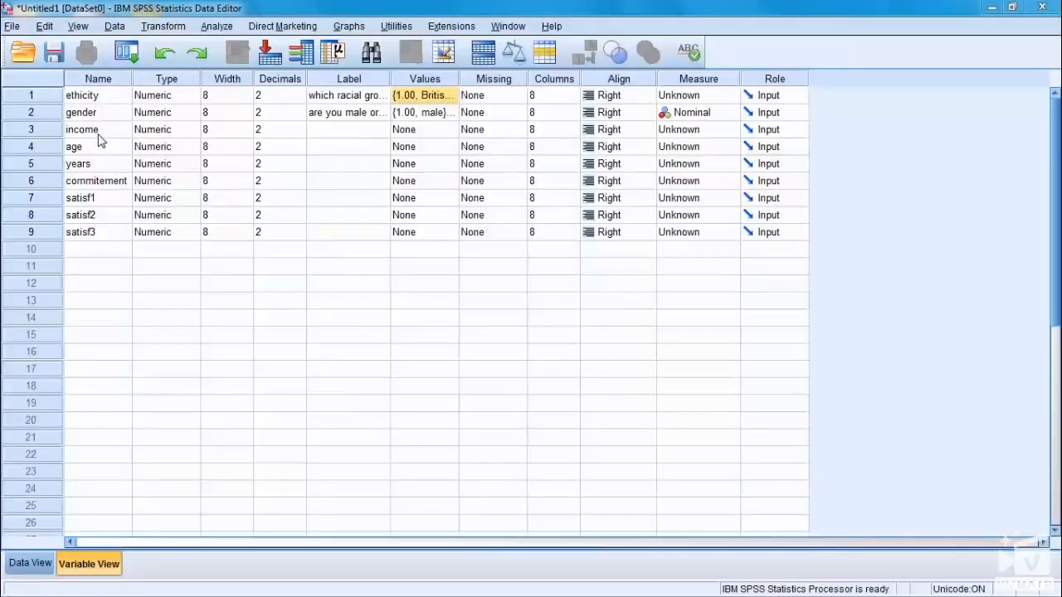
# Step: Give the income variable the label "what is you income" and the age variable the label "what is your age"
pyautogui.click(315, 135)
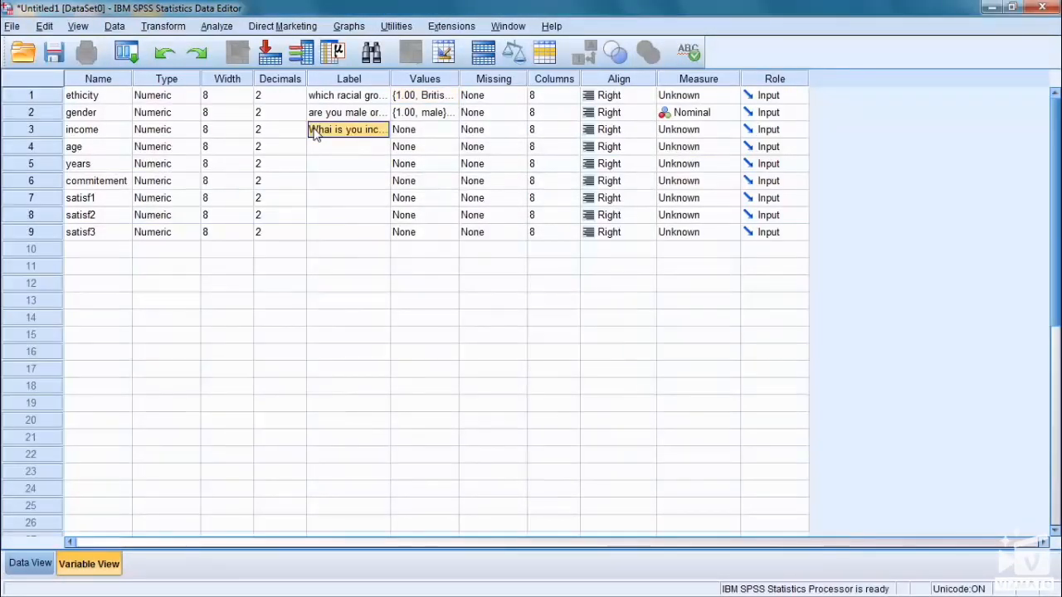
pyautogui.write('what is')
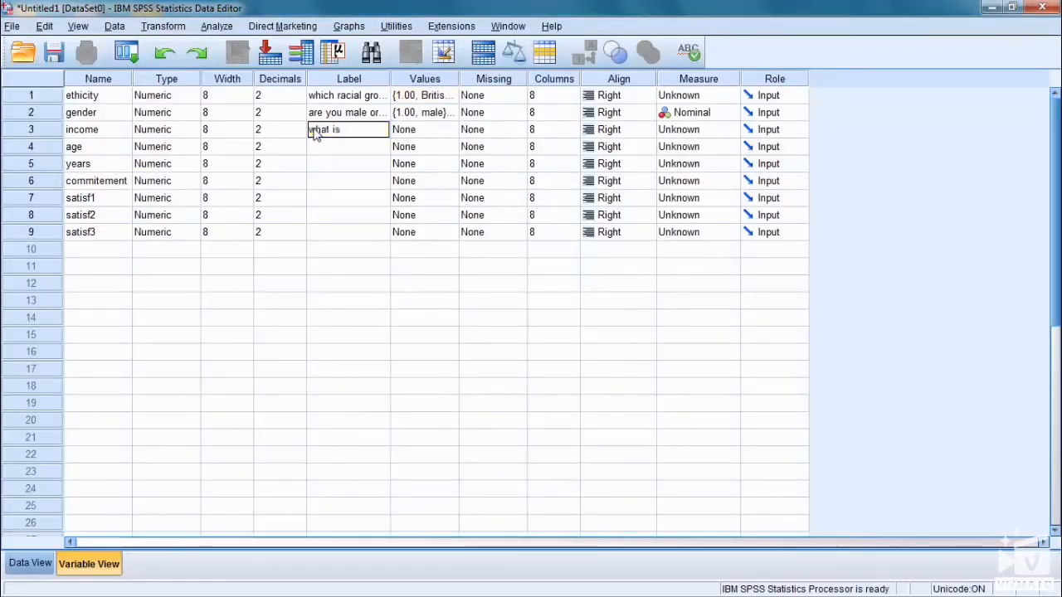
pyautogui.write(' you income')
pyautogui.click(326, 149)
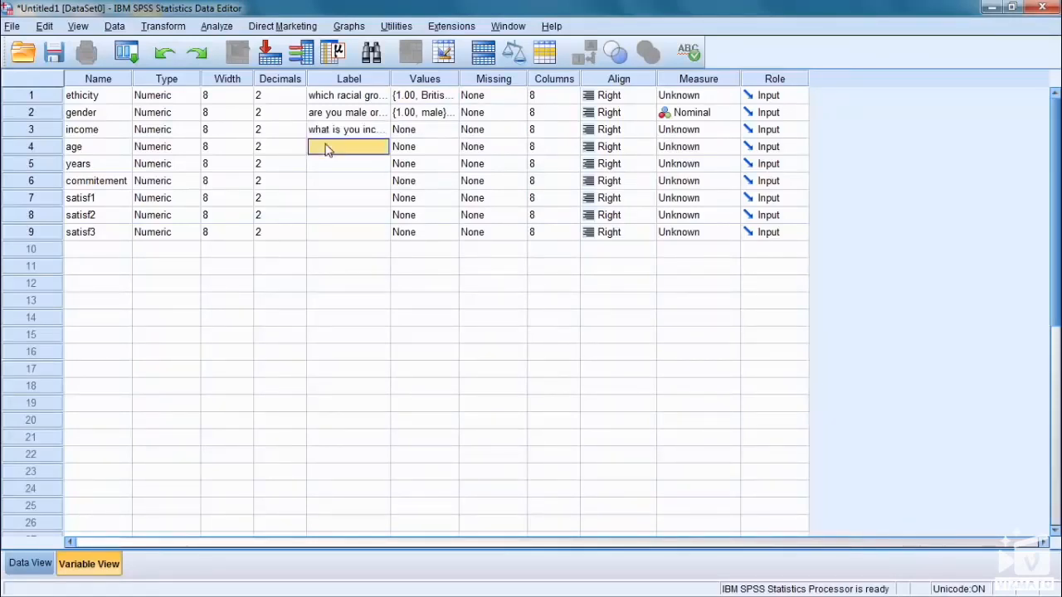
pyautogui.write('what is your a')
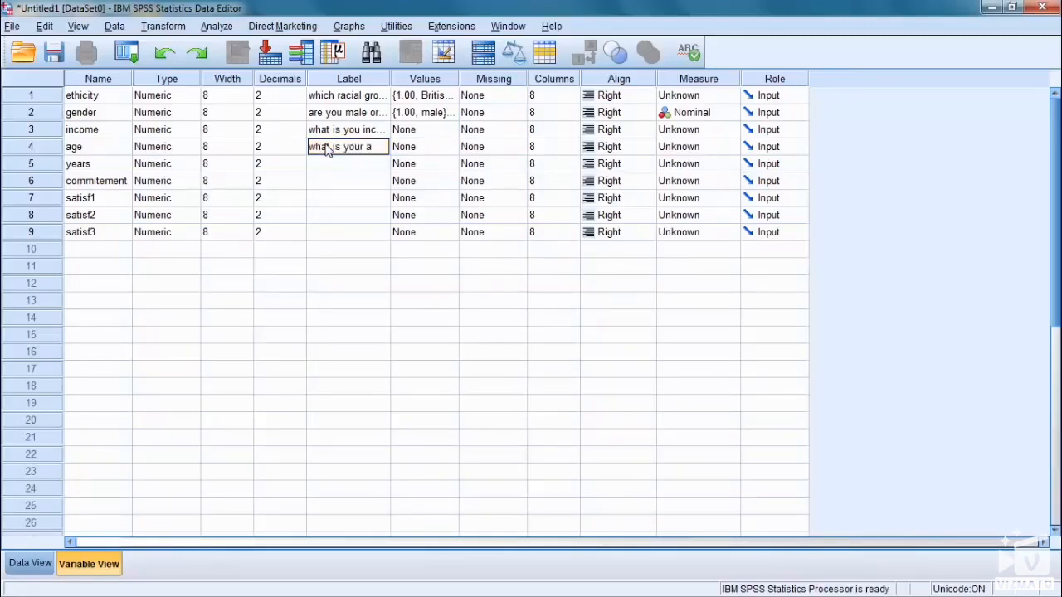
pyautogui.write('ge')
# Step: Give the years variable the label "how long have you worked"
pyautogui.click(328, 169)
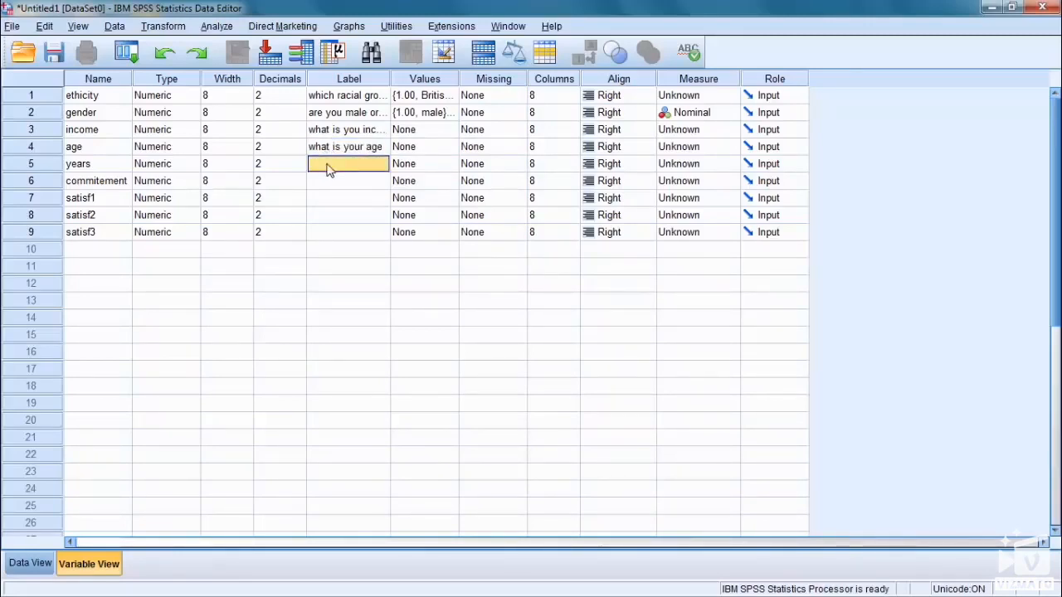
pyautogui.write('how')
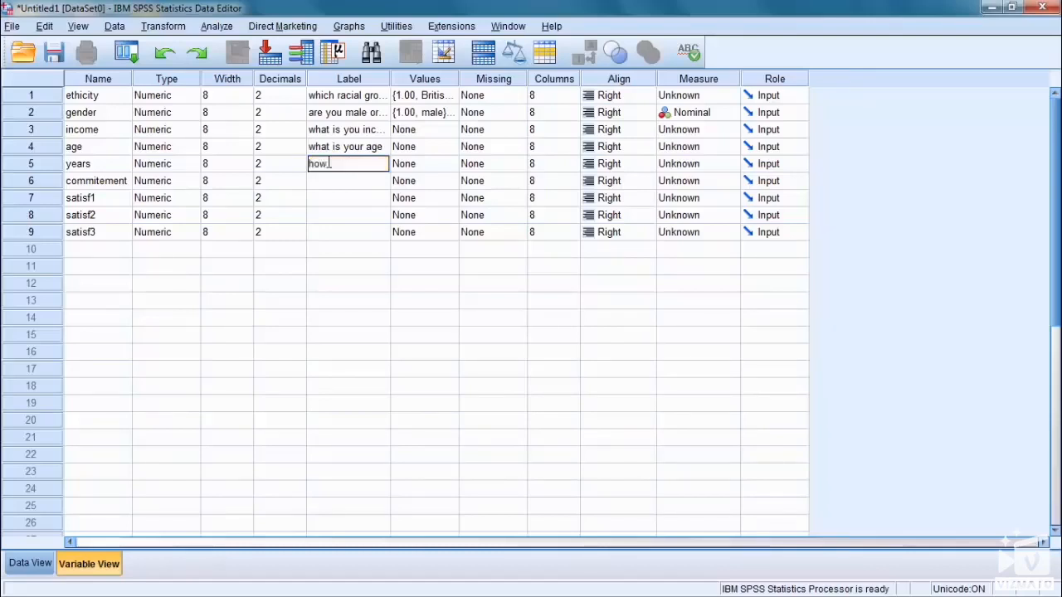
pyautogui.write(' lon')
pyautogui.write('g')
pyautogui.write(' t')
pyautogui.write('ave you worked')
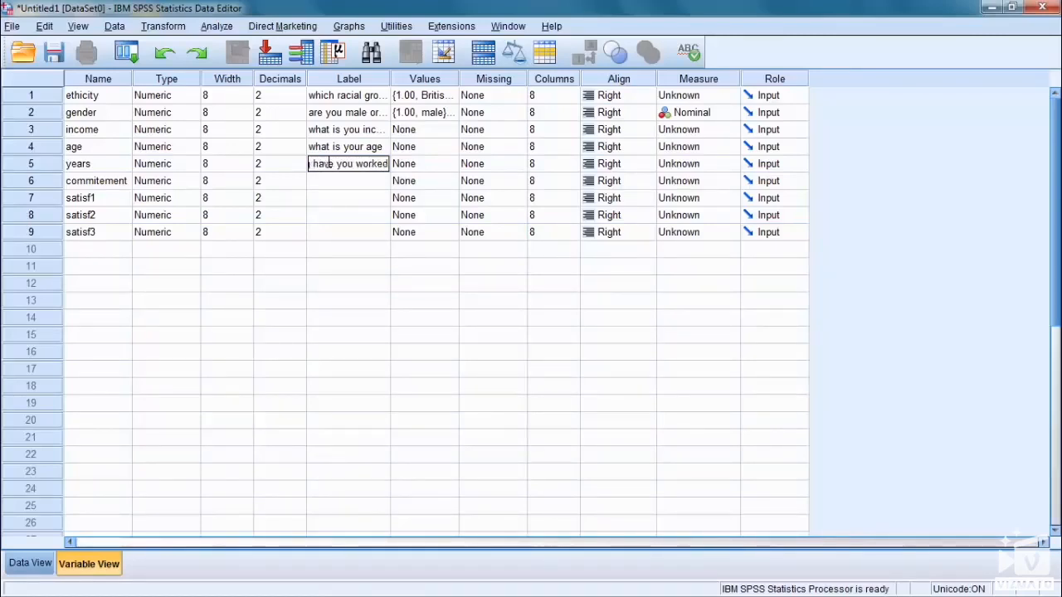
pyautogui.click(382, 149)
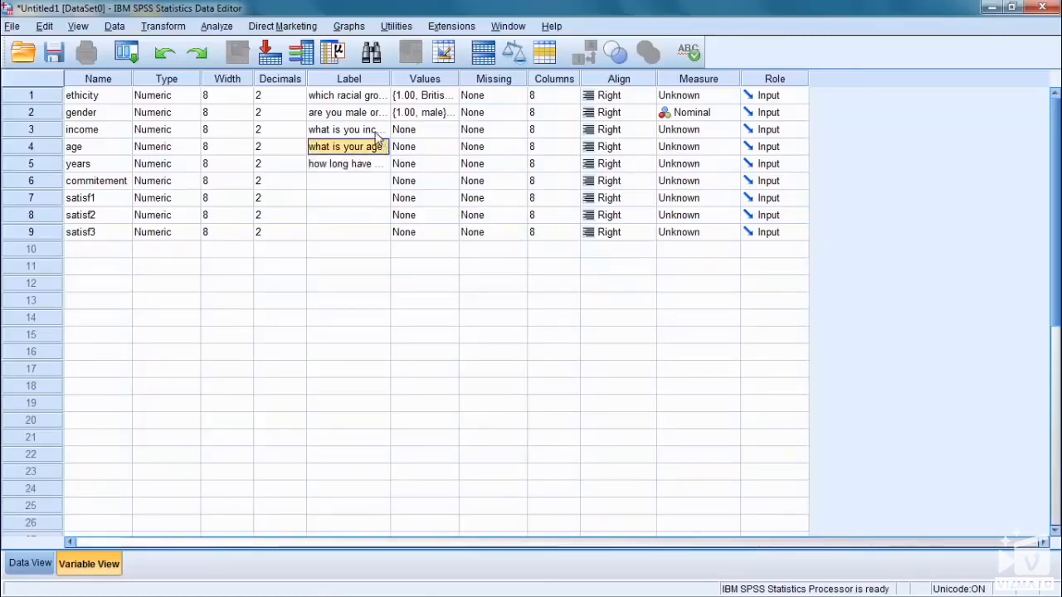
# Step: Set the measurement level of the income, age and years variables to Scale
pyautogui.click(376, 134)
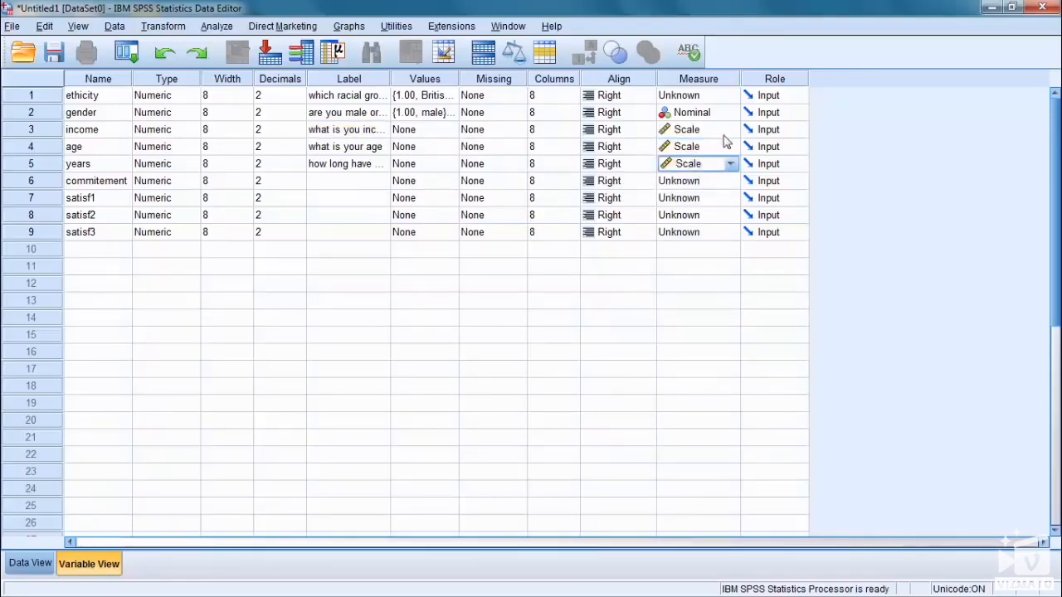
pyautogui.click(733, 133)
pyautogui.click(721, 147)
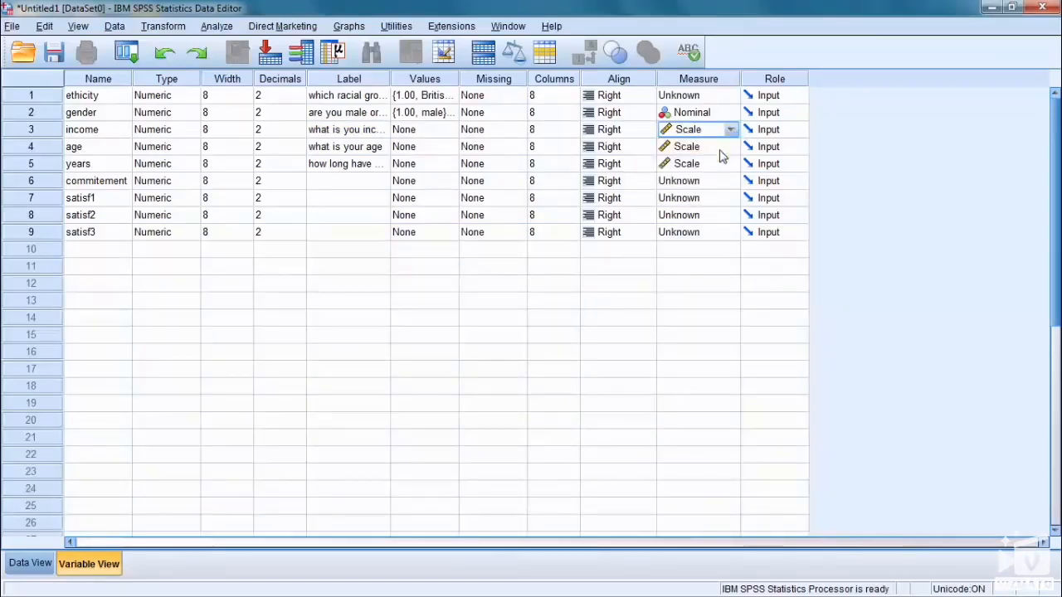
pyautogui.click(722, 148)
pyautogui.click(721, 158)
pyautogui.click(722, 165)
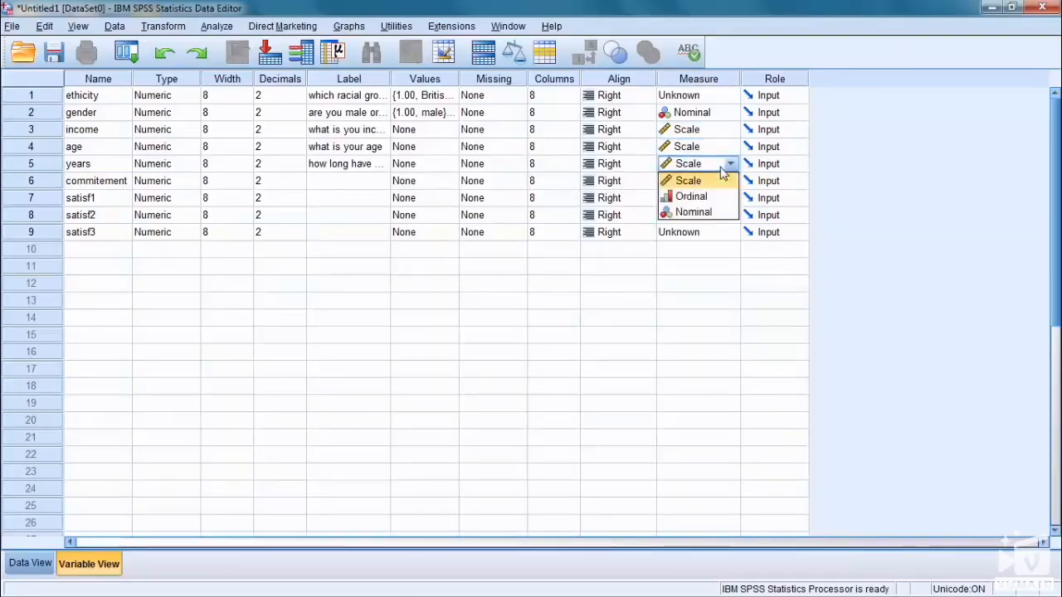
pyautogui.click(720, 164)
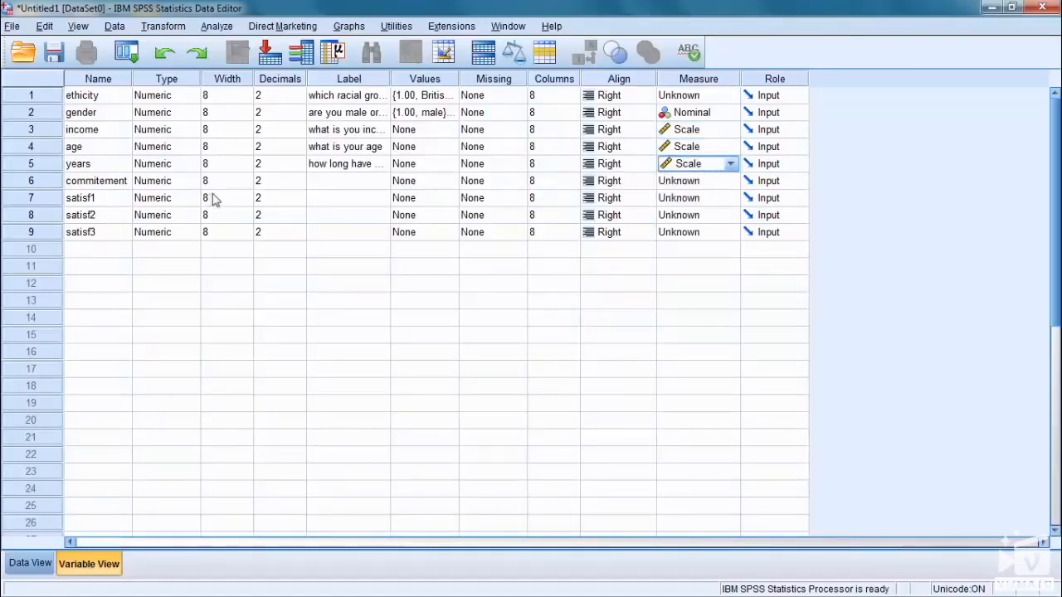
# Step: Label the commitement variable "I would not leave this" and the satisf1 variable "My job is like a hobby"
pyautogui.click(350, 182)
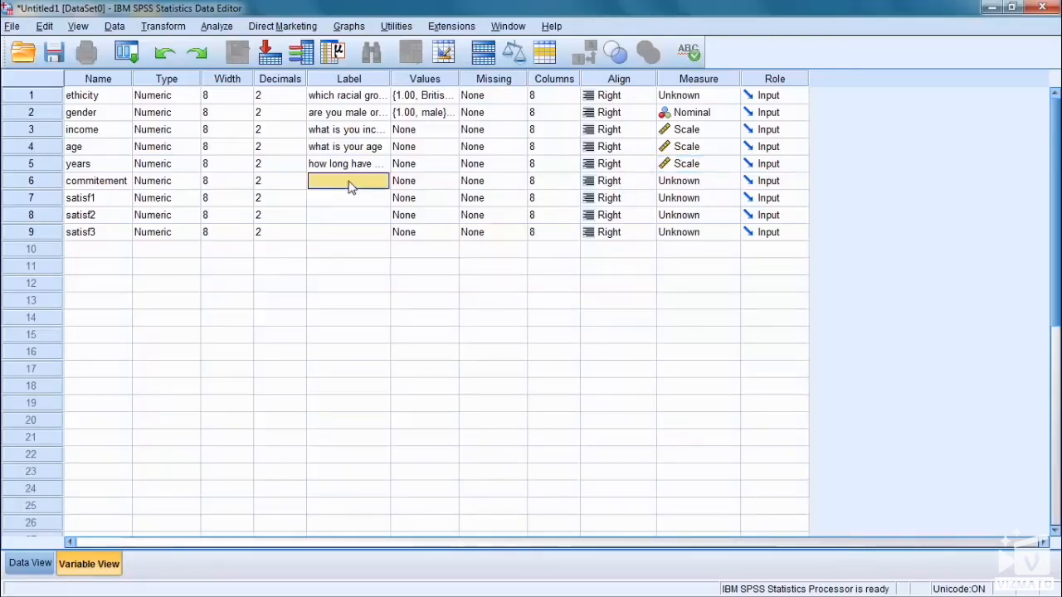
pyautogui.click(350, 182)
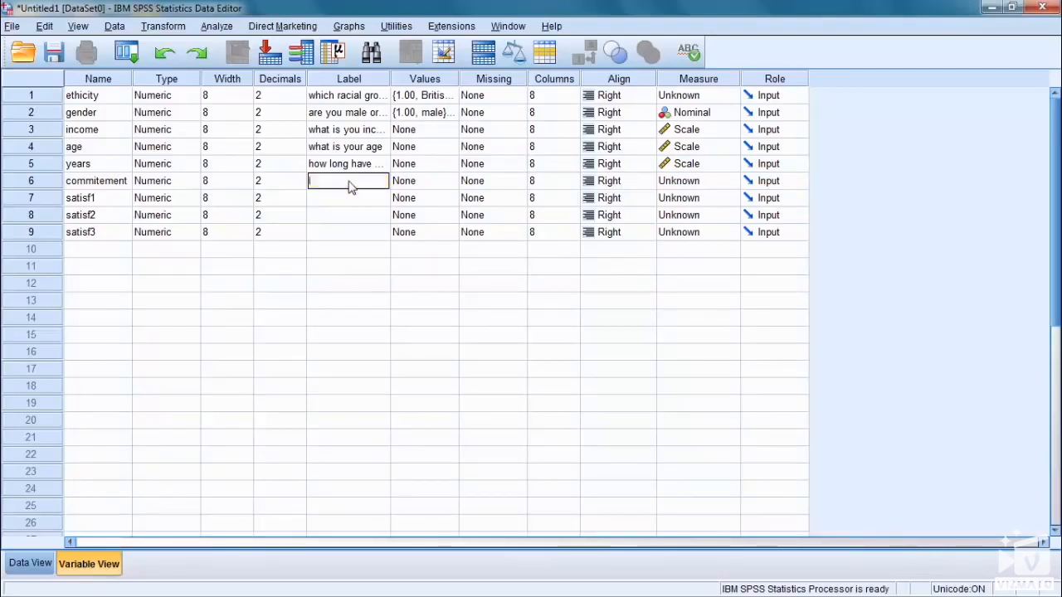
pyautogui.write('I would not')
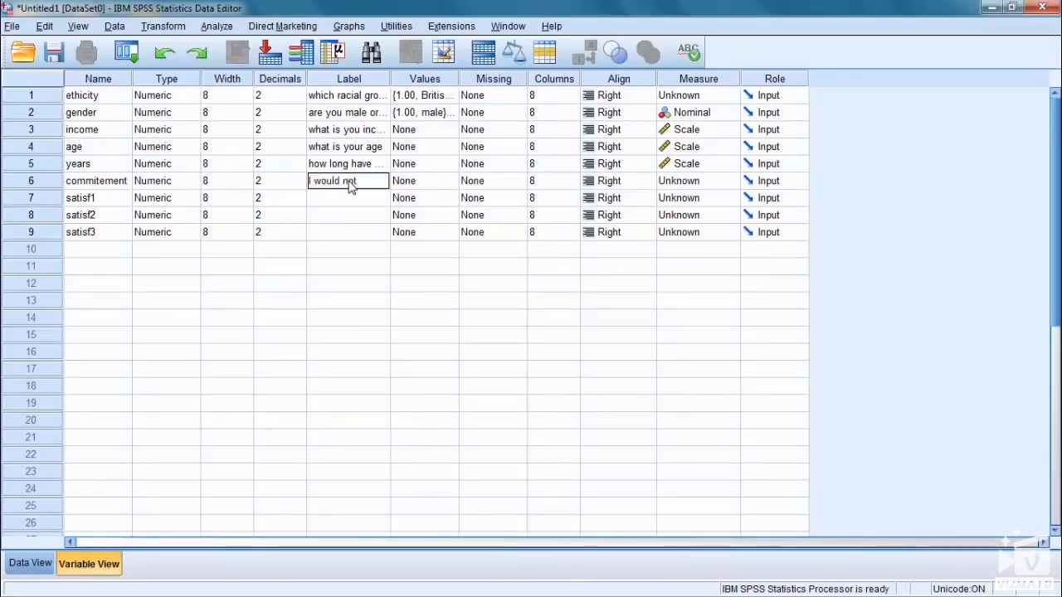
pyautogui.write(' leave this')
pyautogui.press('Return')
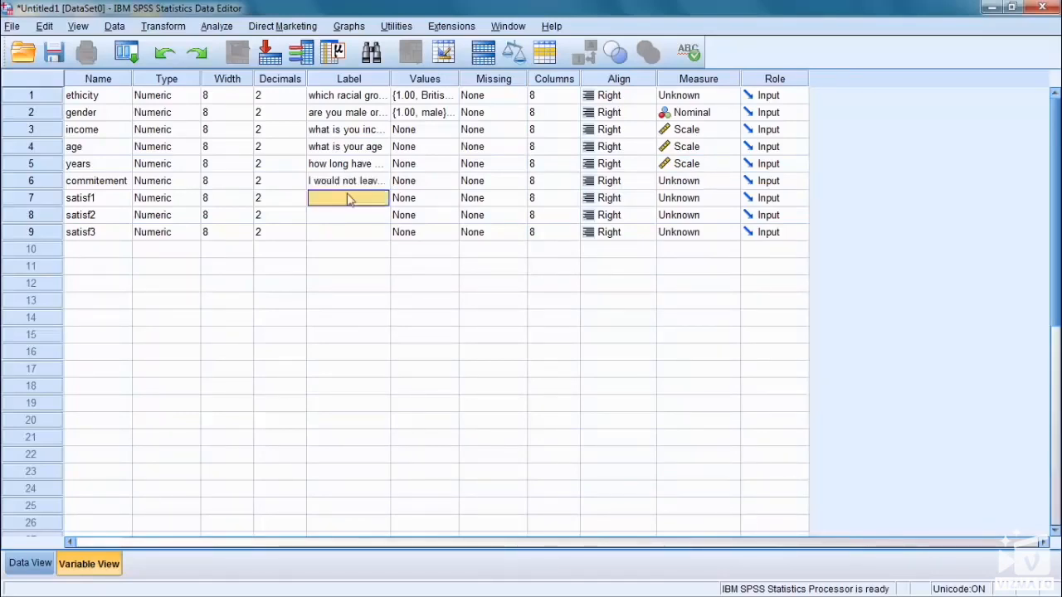
pyautogui.write('My job is')
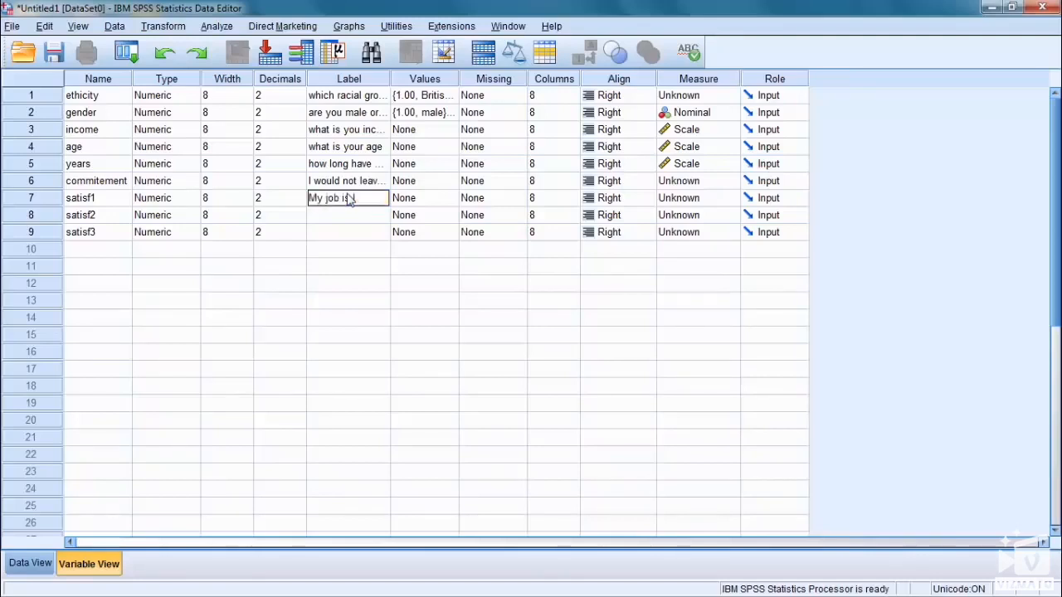
pyautogui.write(' like a hobby')
# Step: Give the satisf2 variable the label "I have to force myself to go to work"
pyautogui.click(349, 215)
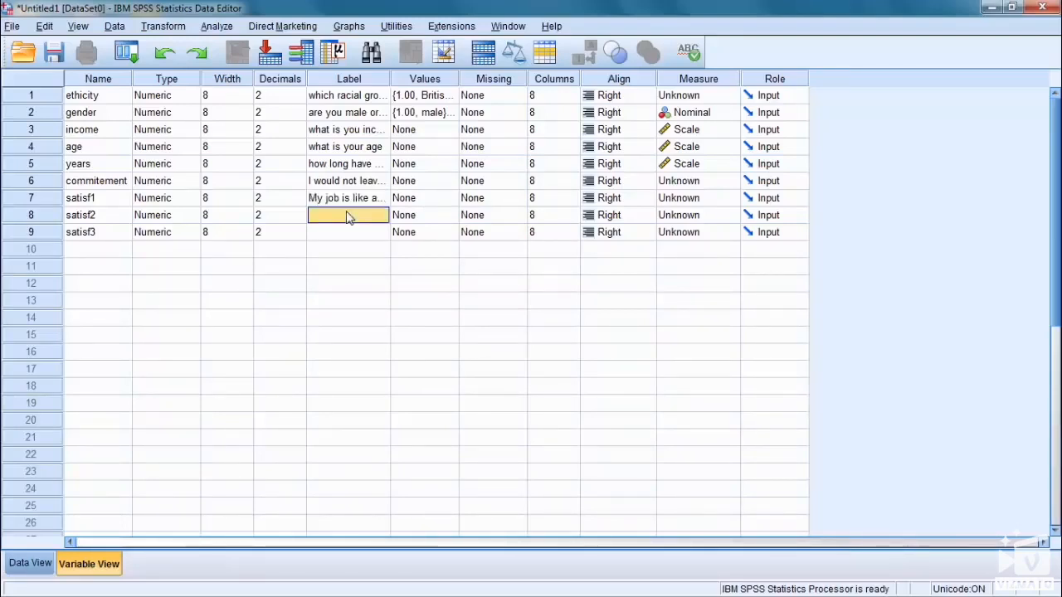
pyautogui.write('I have to')
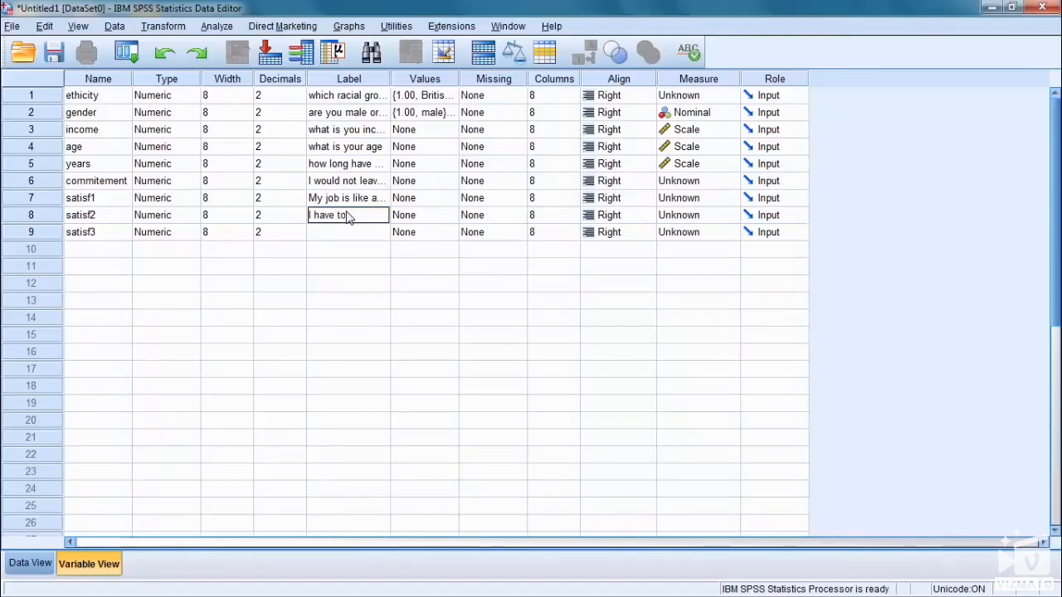
pyautogui.write(' force myse')
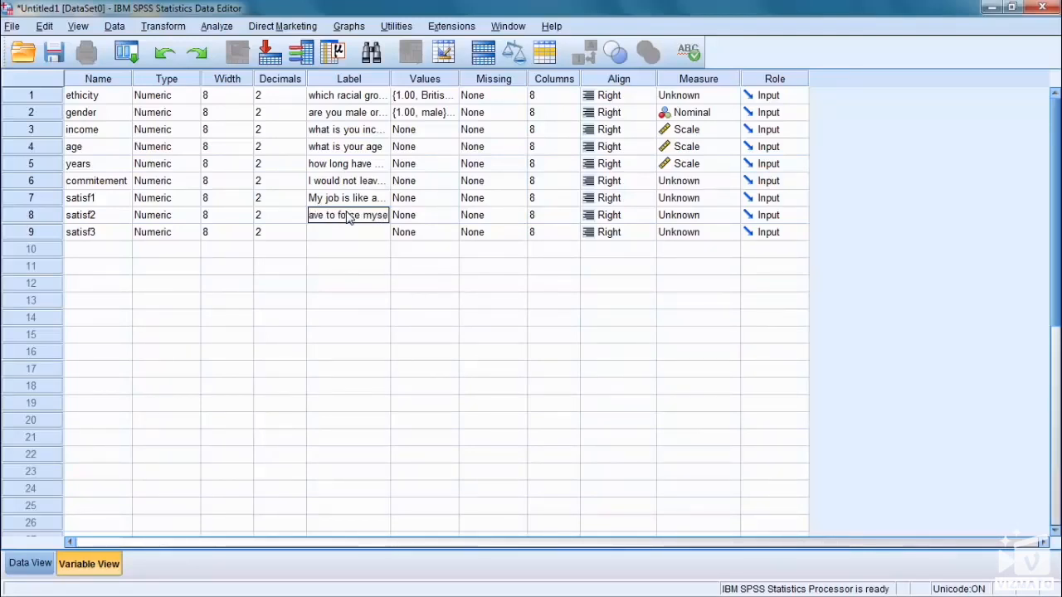
pyautogui.write('lf to g')
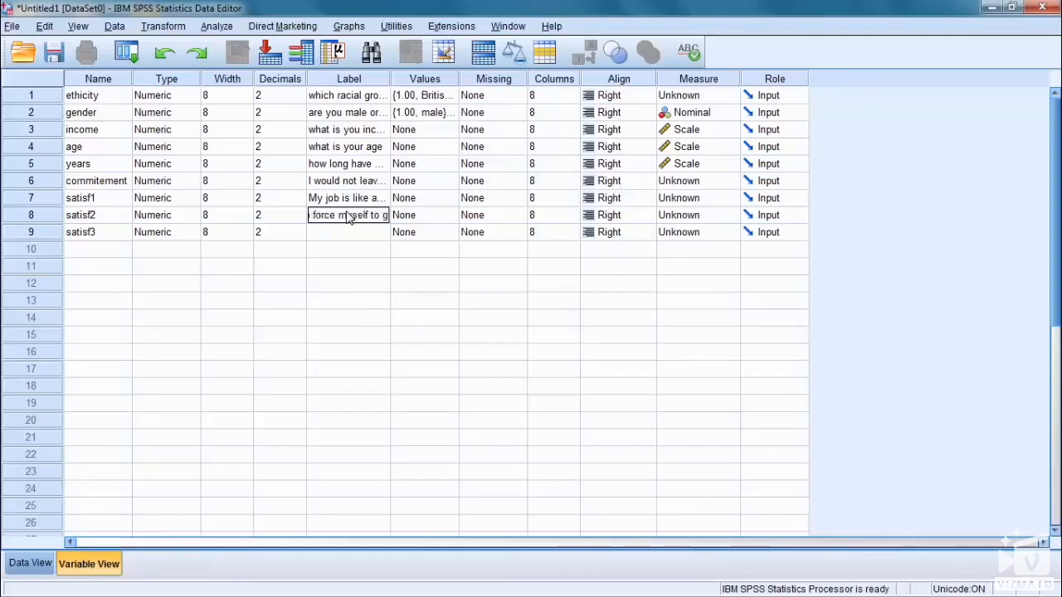
pyautogui.write('o to wo')
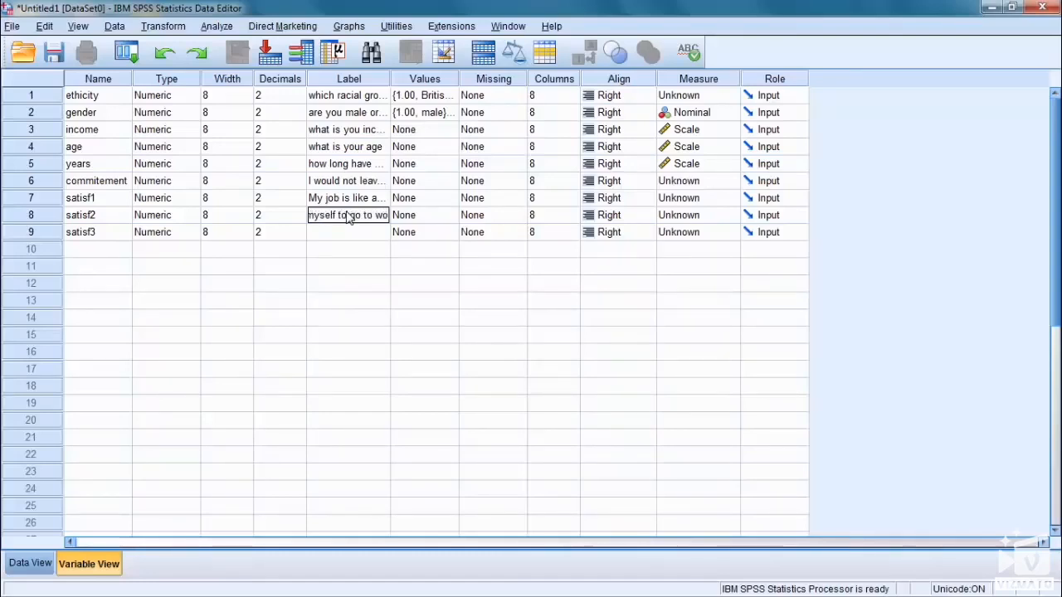
pyautogui.write('rk')
# Step: Give the satisf3 variable the label "I am ethusiastic about work"
pyautogui.click(349, 237)
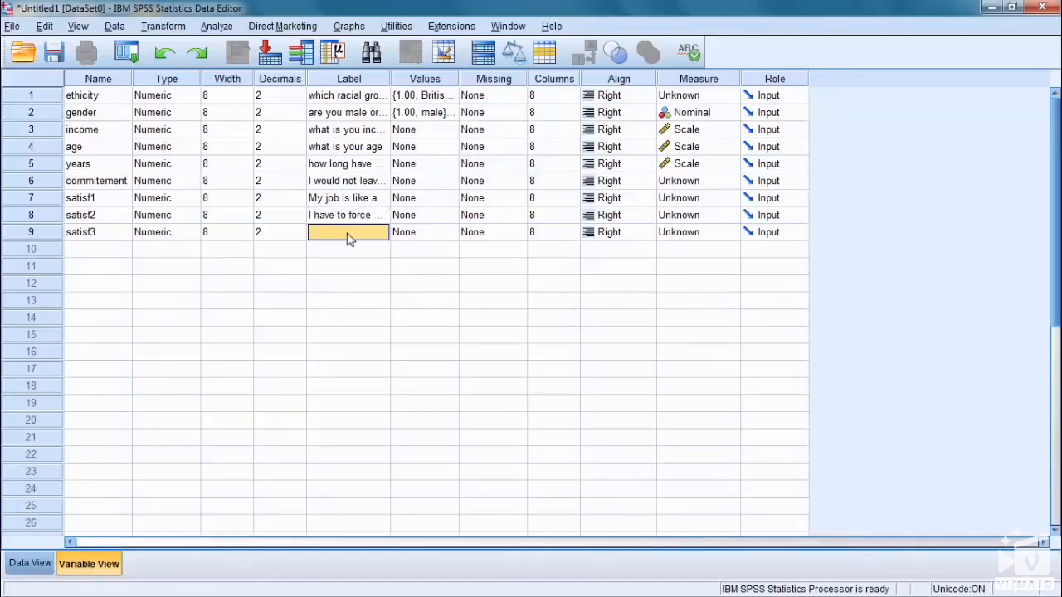
pyautogui.click(348, 238)
pyautogui.write('I am ethusiast')
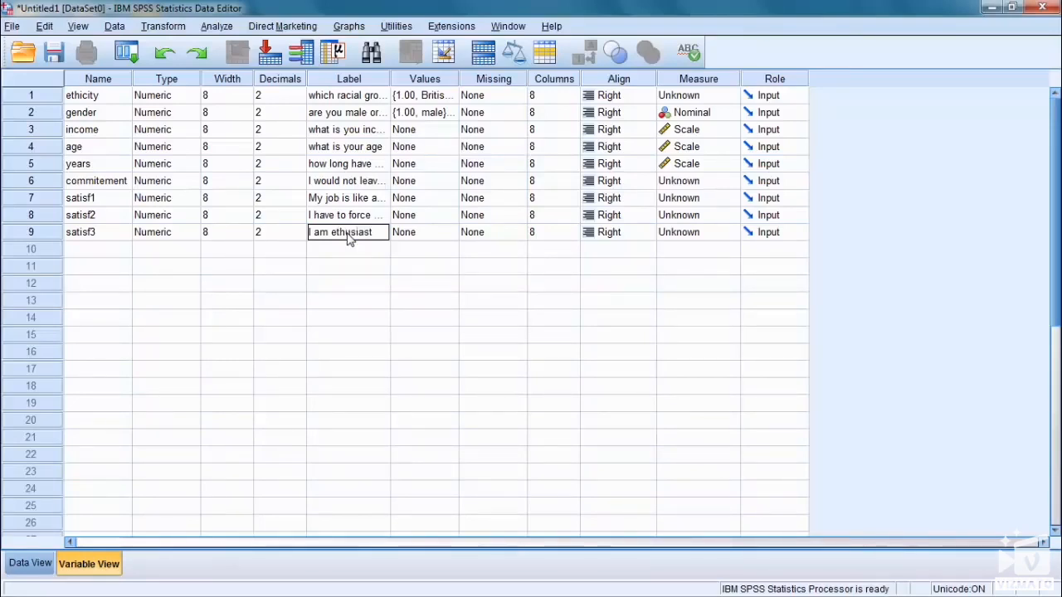
pyautogui.write('ic about work')
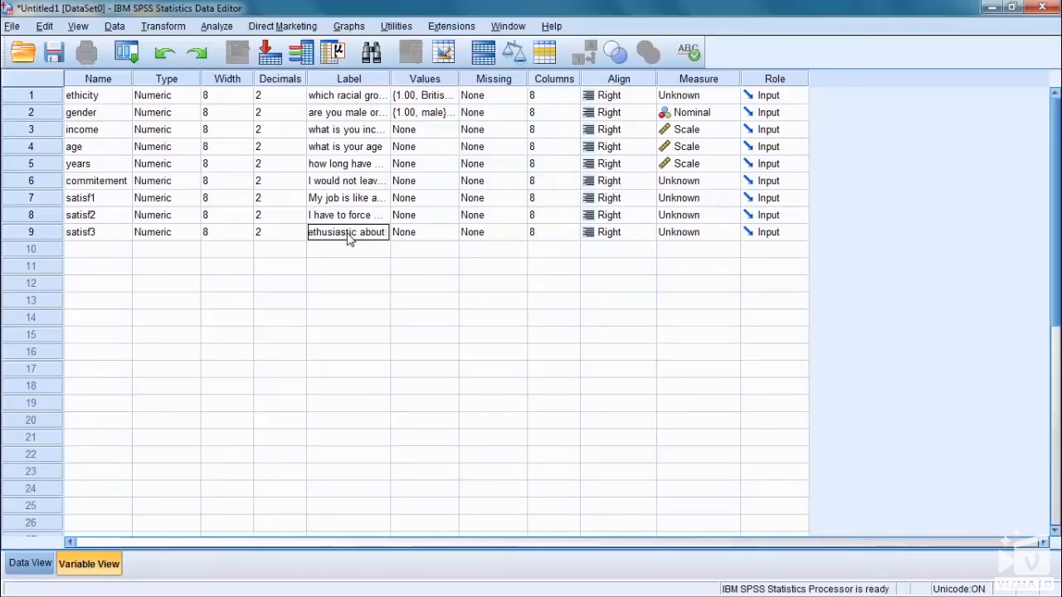
pyautogui.click(398, 251)
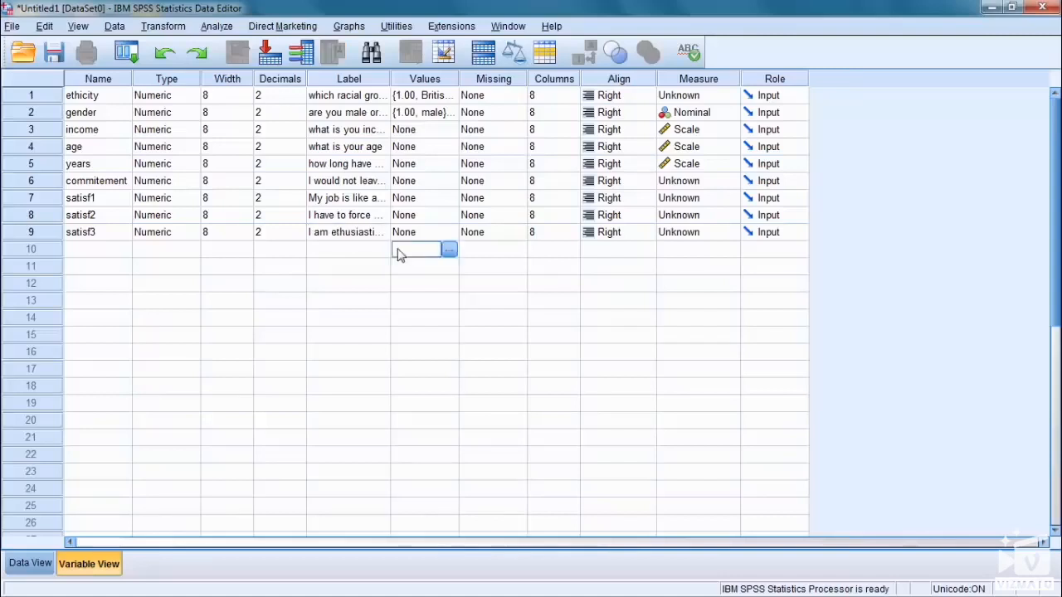
# Step: Open the value labels of the commitement variable and add 1 = "Strongly Disagree"
pyautogui.click(434, 182)
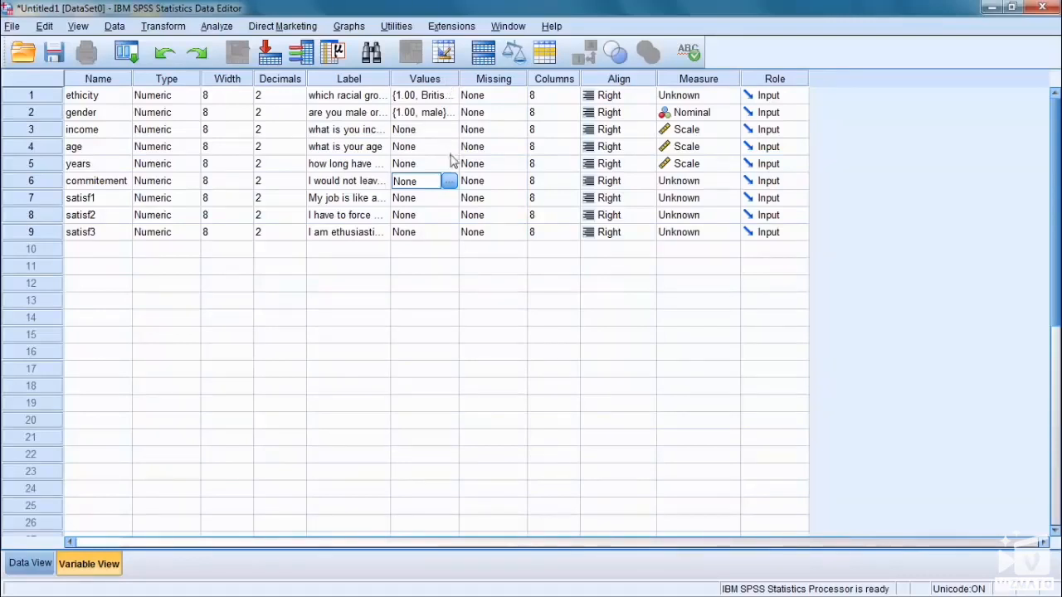
pyautogui.press('Down')
pyautogui.press('Down')
pyautogui.doubleClick(444, 182)
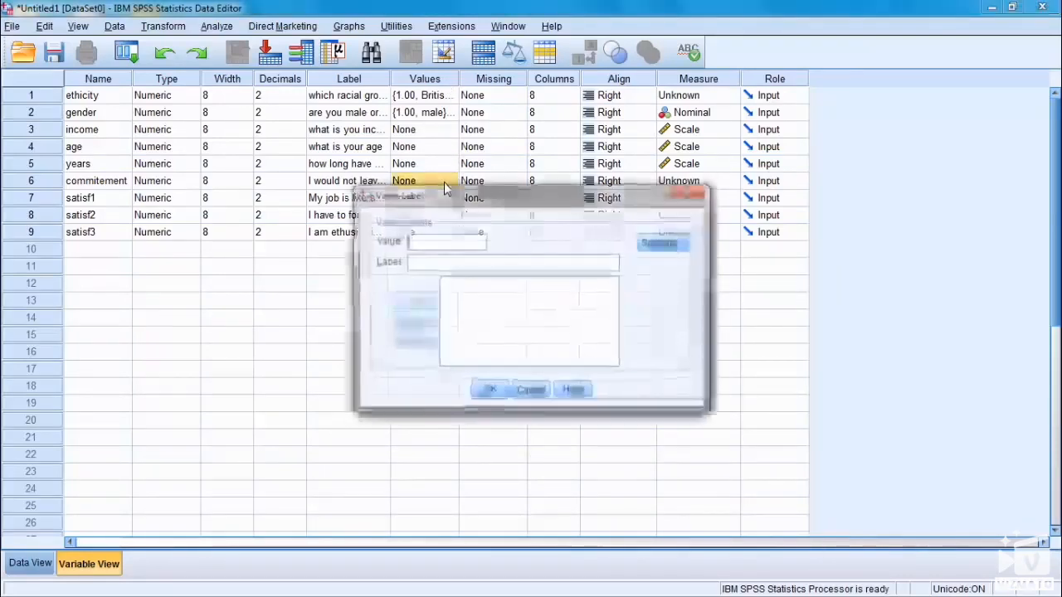
pyautogui.write('1')
pyautogui.click(423, 262)
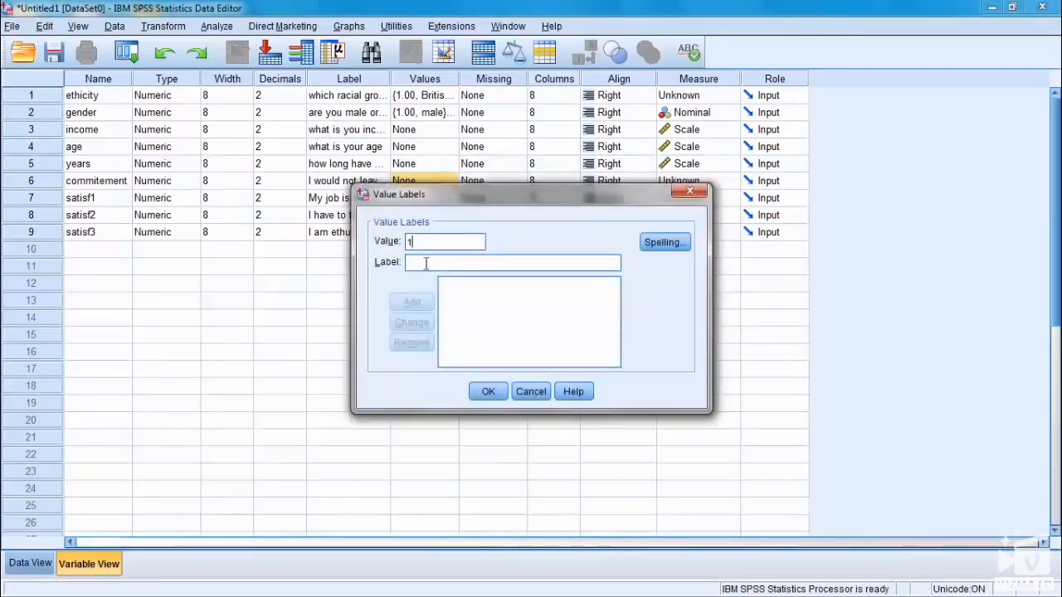
pyautogui.write('Stro')
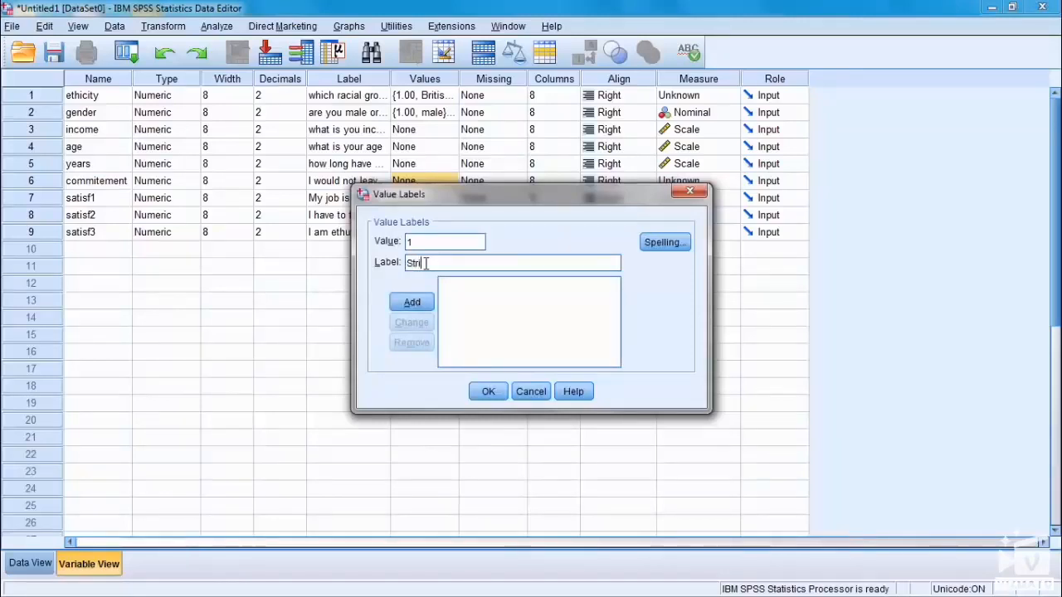
pyautogui.write('ngly')
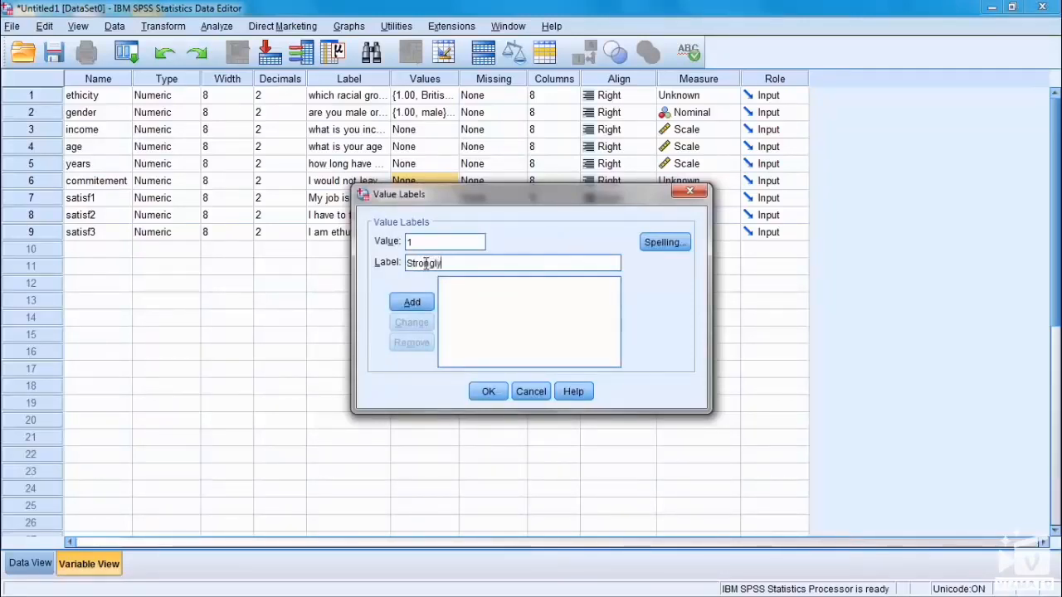
pyautogui.write(' Disagree')
pyautogui.click(412, 301)
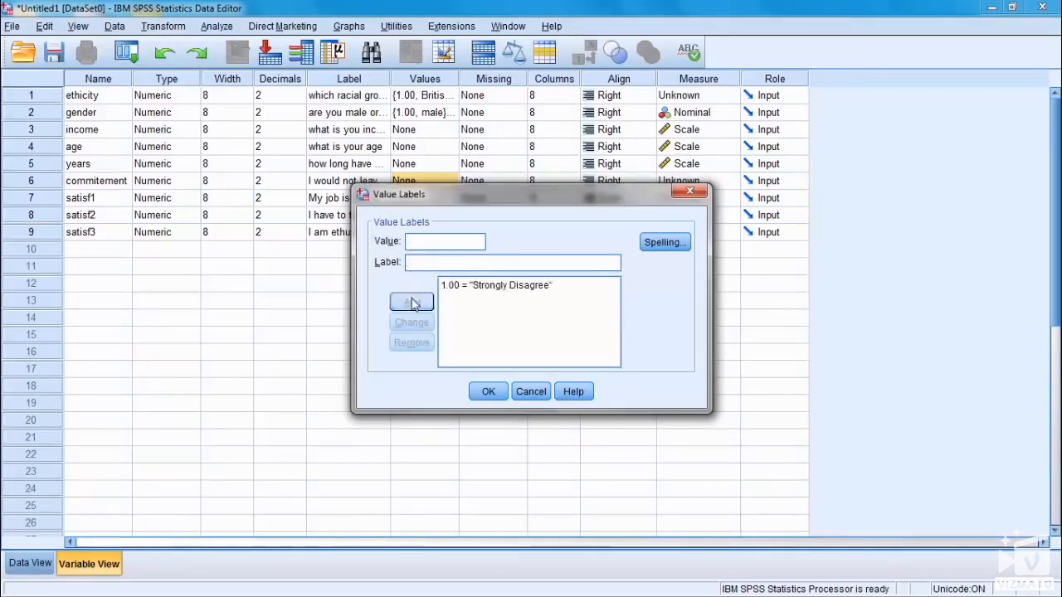
# Step: Add the value labels 2 = "Disagree" and 3 = "Undecided" for the commitement variable
pyautogui.write('2')
pyautogui.click(419, 262)
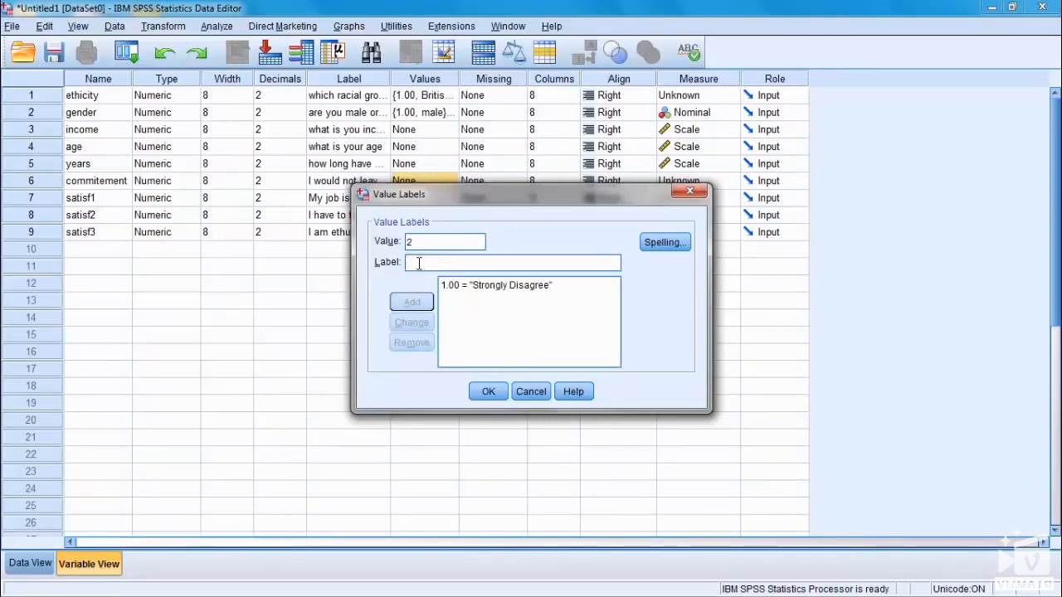
pyautogui.write('Disagree')
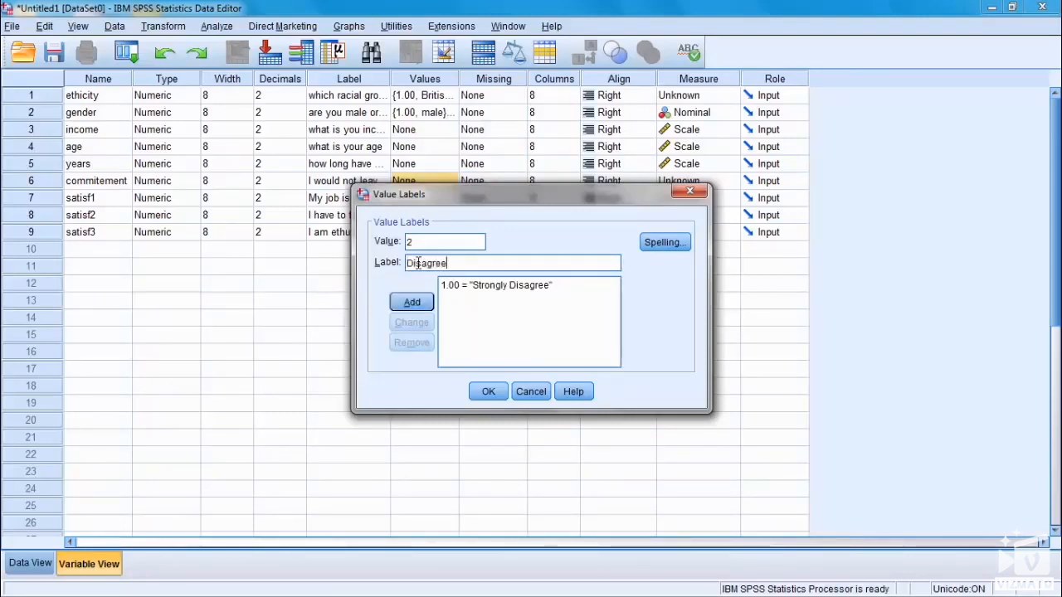
pyautogui.click(419, 301)
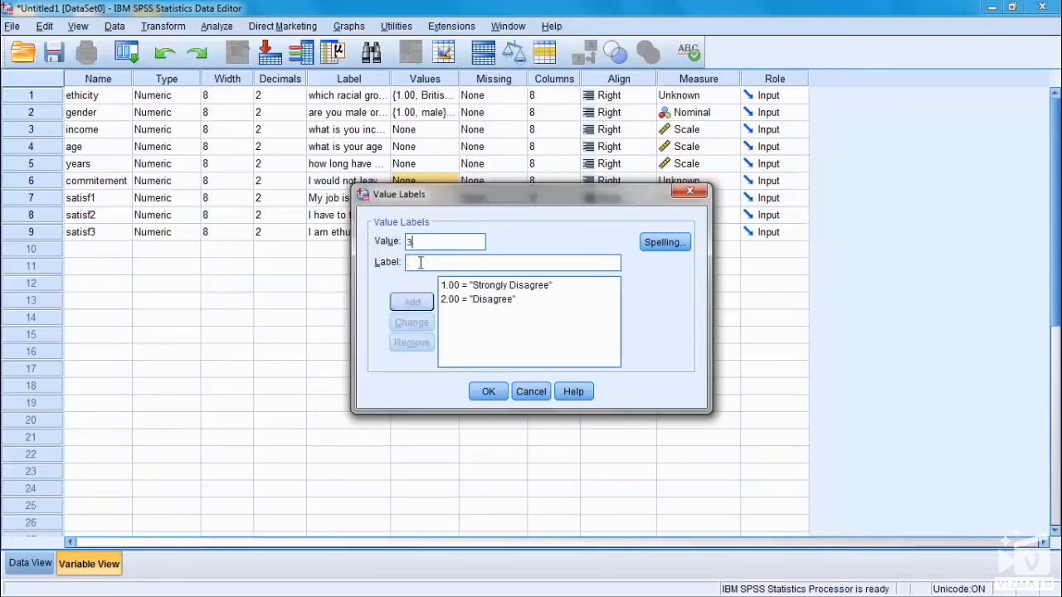
pyautogui.write('Unde')
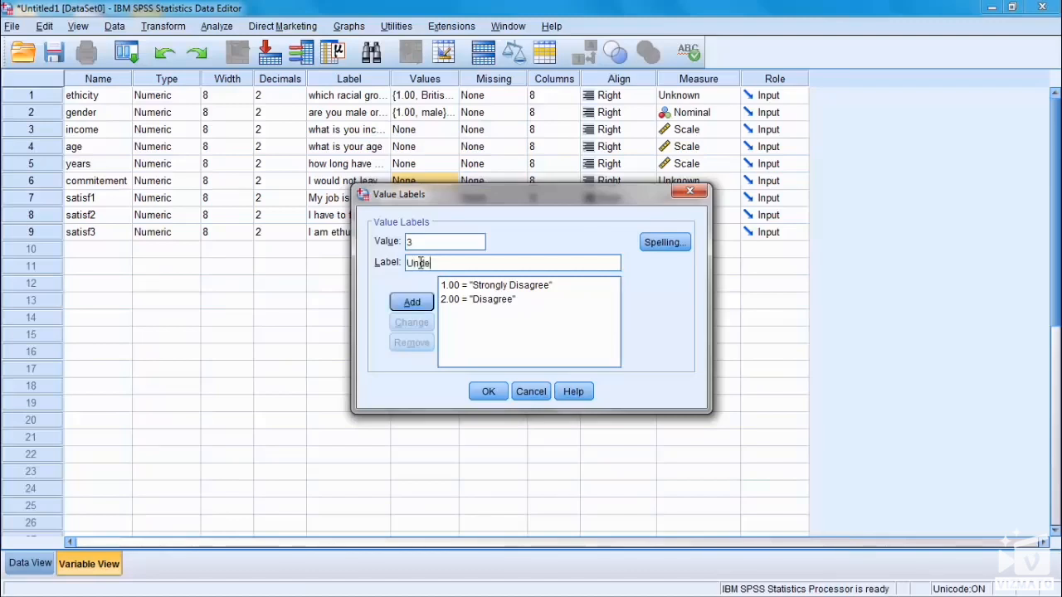
pyautogui.write('cided')
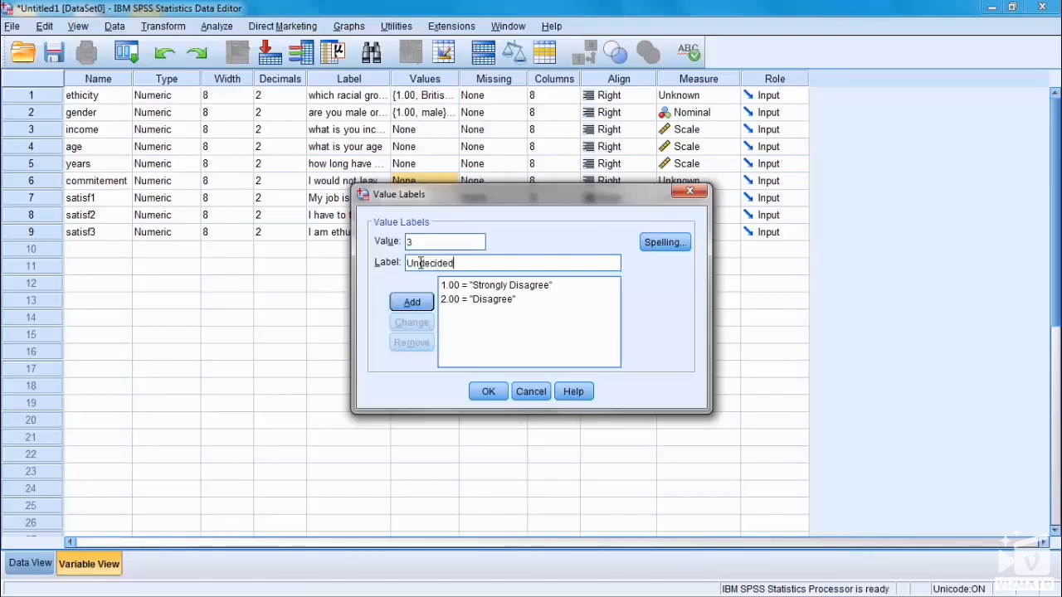
pyautogui.click(415, 305)
# Step: Add the value labels 4 = "Agree" and 5 = "Strongly agree" for commitement and apply the set
pyautogui.write('4')
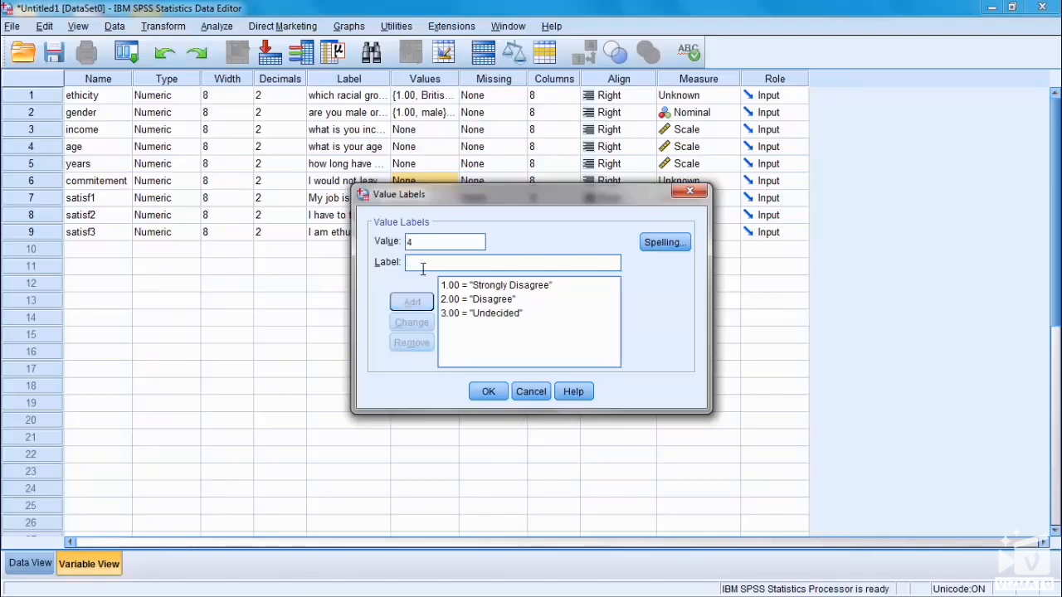
pyautogui.click(422, 264)
pyautogui.write('Ag')
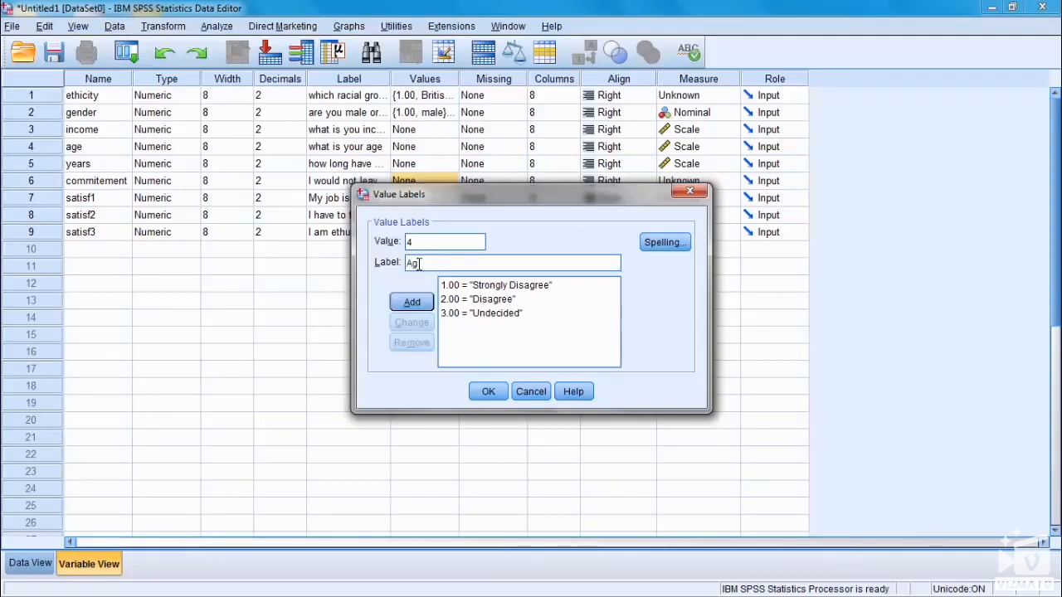
pyautogui.write('ree')
pyautogui.click(412, 303)
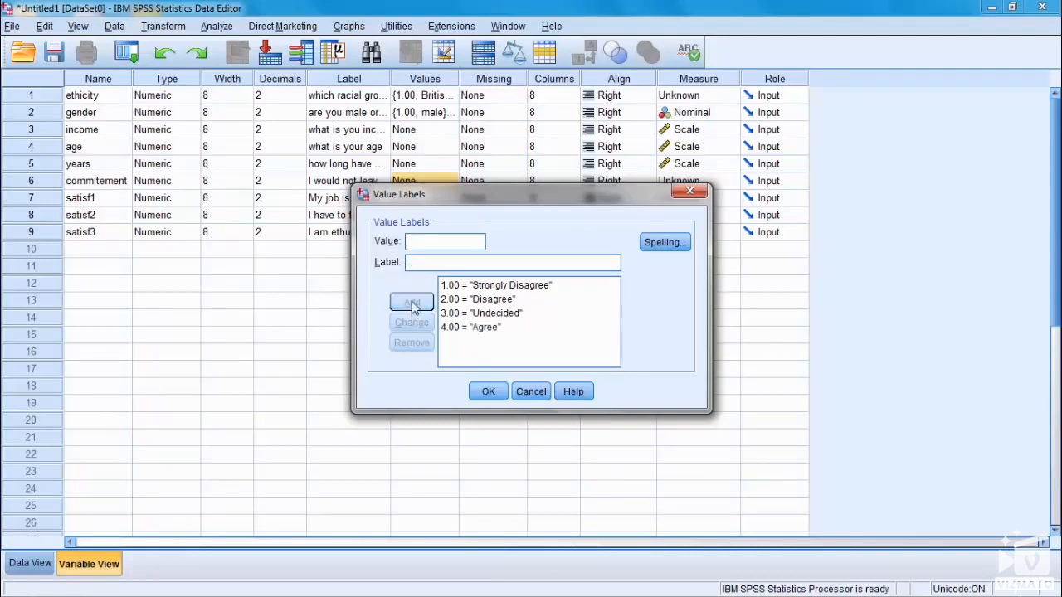
pyautogui.write('5')
pyautogui.click(423, 264)
pyautogui.write('Stron')
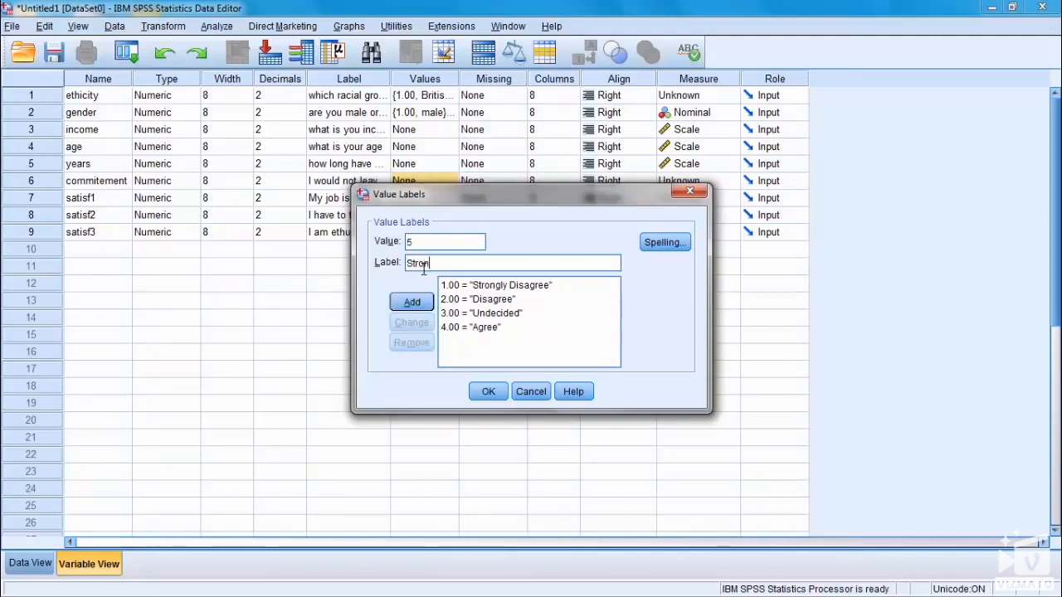
pyautogui.write('gly agree')
pyautogui.click(412, 302)
pyautogui.doubleClick(488, 390)
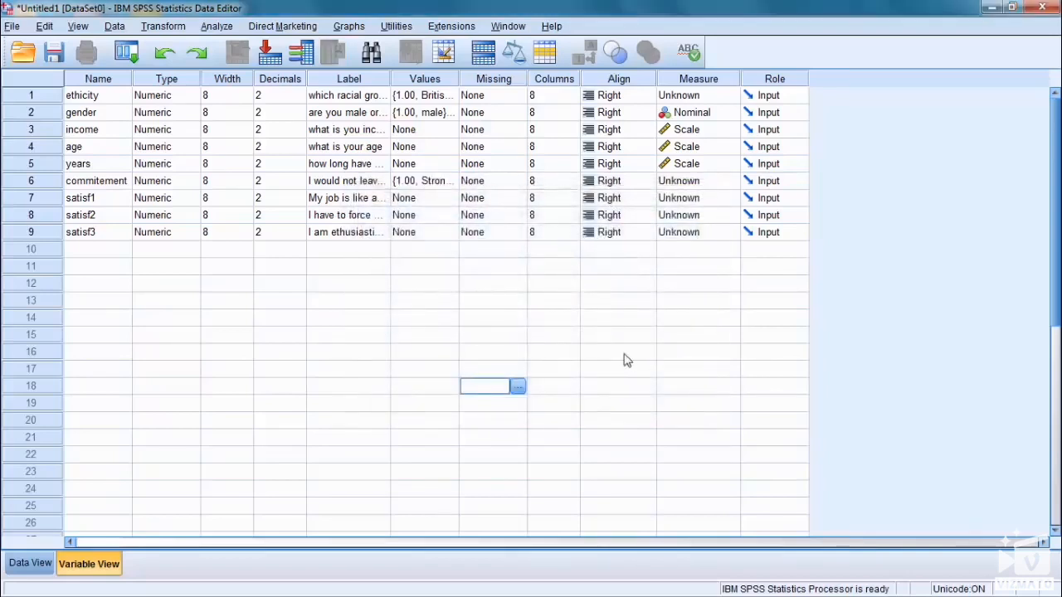
# Step: Copy the value labels of commitement to the satisf1, satisf2 and satisf3 variables
pyautogui.rightClick(447, 186)
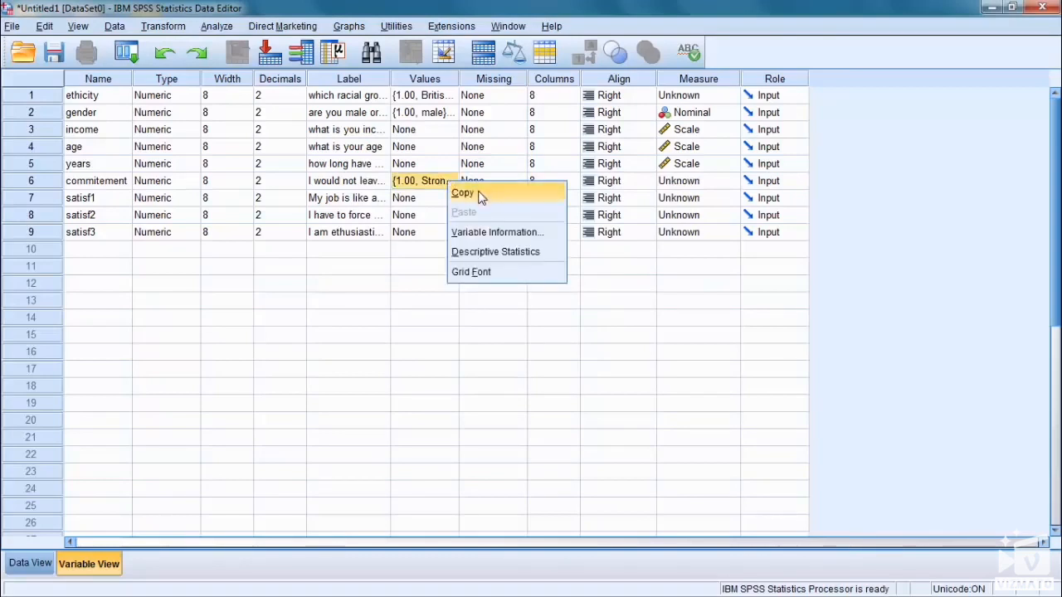
pyautogui.click(479, 195)
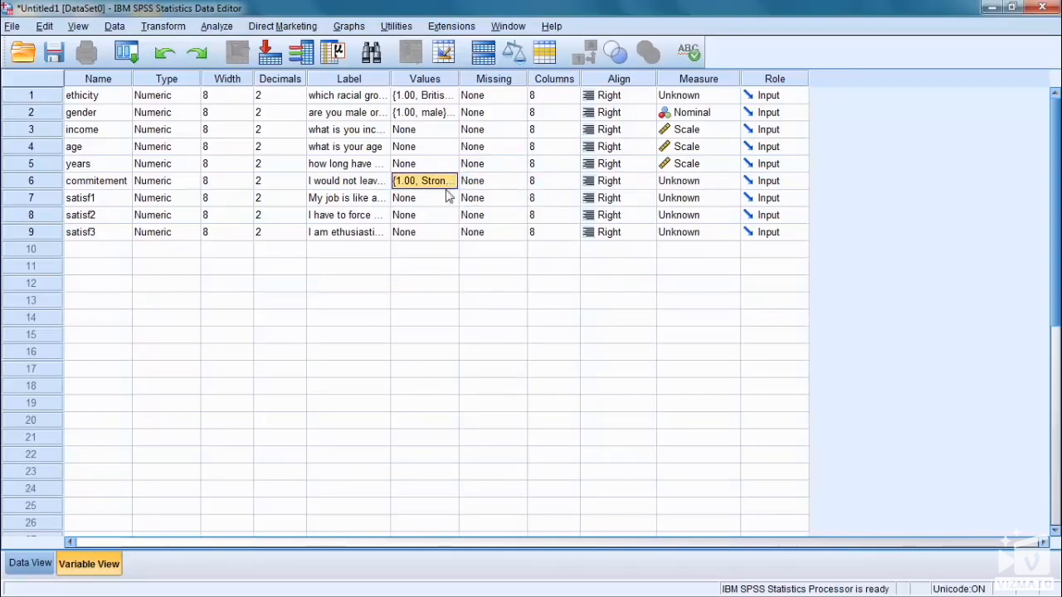
pyautogui.moveTo(446, 197); pyautogui.dragTo(439, 232)
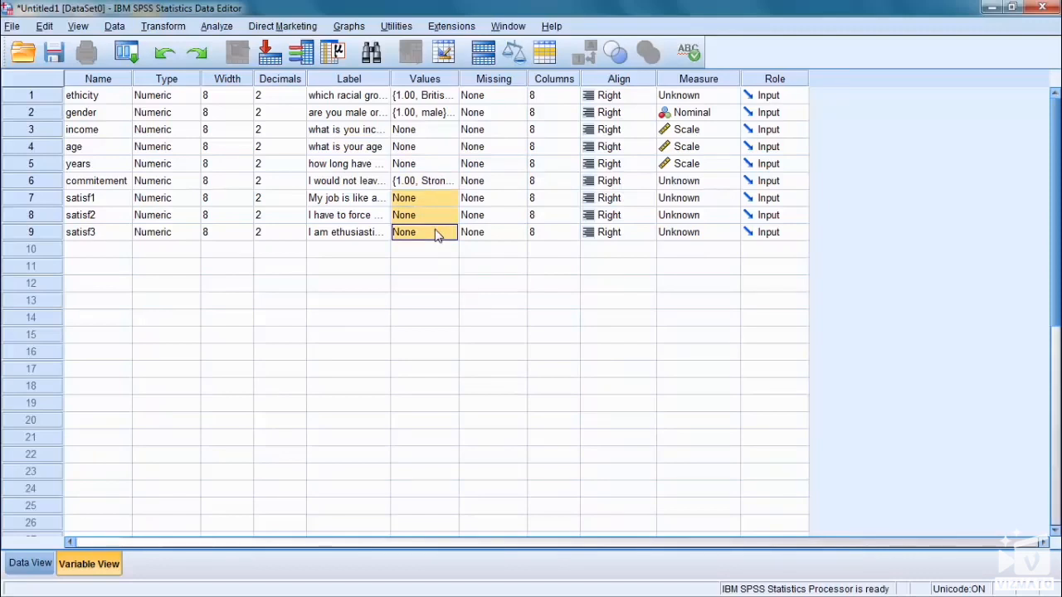
pyautogui.hotkey('ctrl', 'v')
pyautogui.click(554, 283)
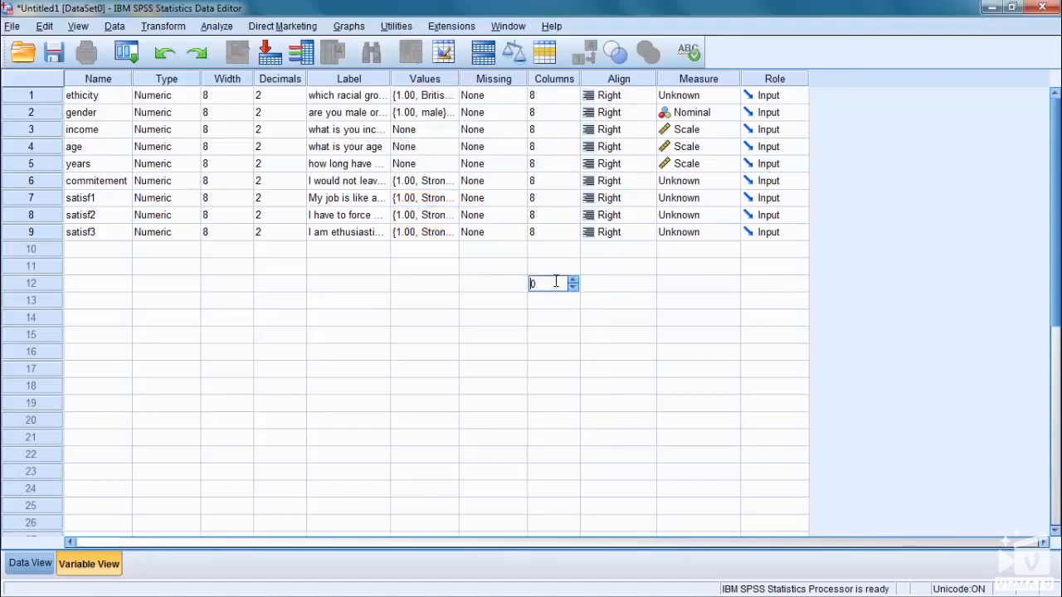
pyautogui.click(440, 201)
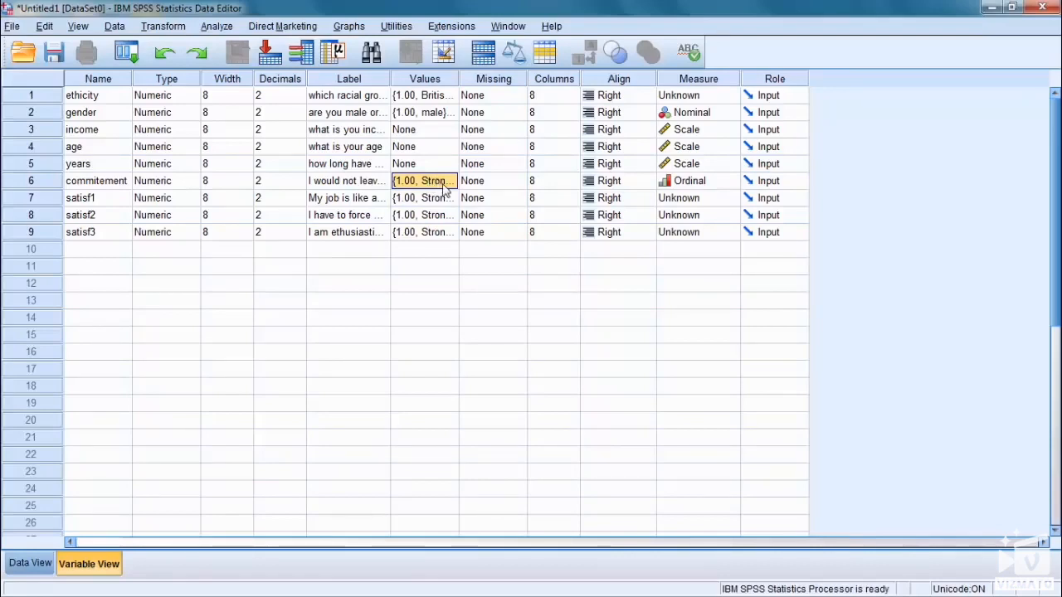
# Step: Set the measurement level of commitement, satisf1, satisf2 and satisf3 to Ordinal
pyautogui.click(707, 184)
pyautogui.click(698, 214)
pyautogui.click(702, 199)
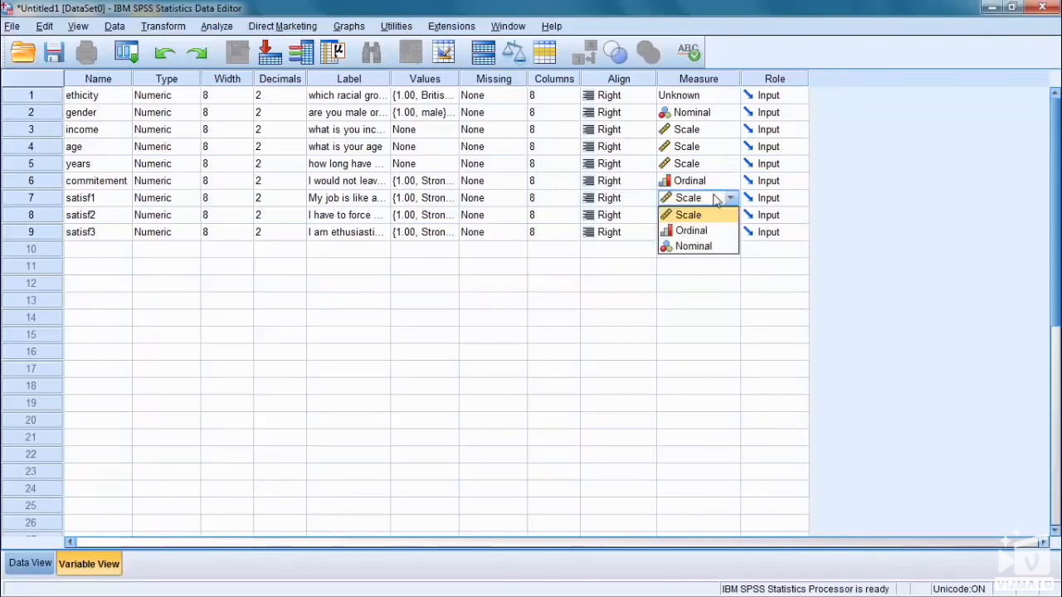
pyautogui.click(707, 231)
pyautogui.click(703, 217)
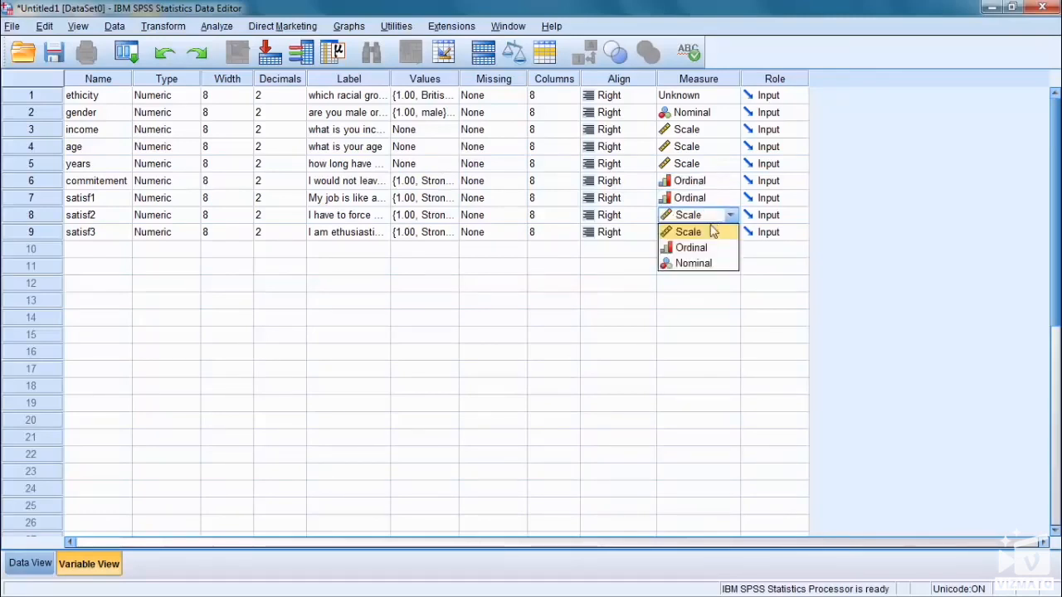
pyautogui.click(710, 249)
pyautogui.click(711, 232)
pyautogui.click(693, 264)
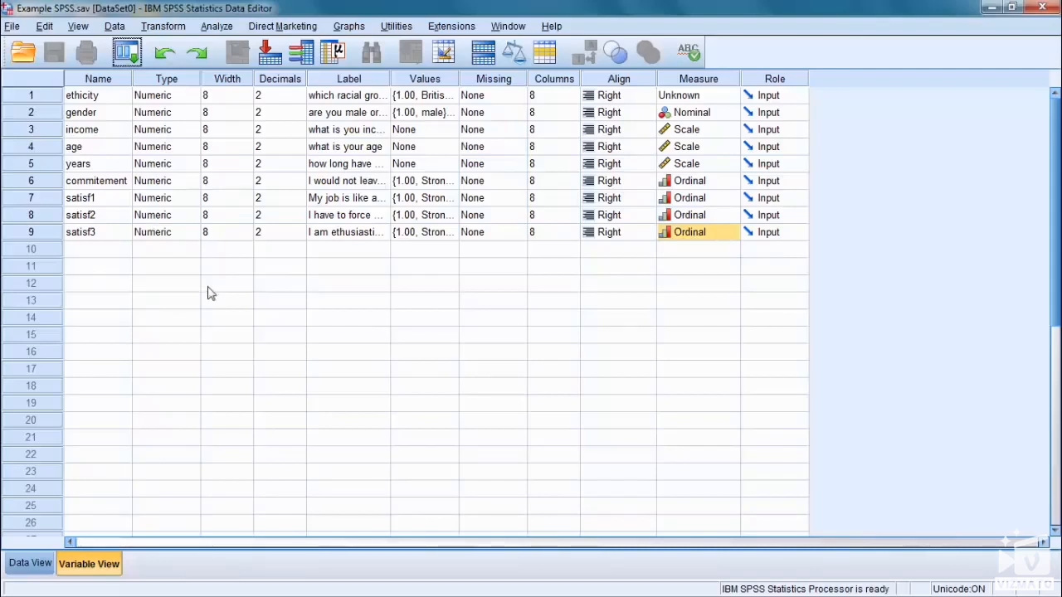
# Step: In the data sheet, enter ethicity 2 and gender 2 for the first case
pyautogui.click(30, 565)
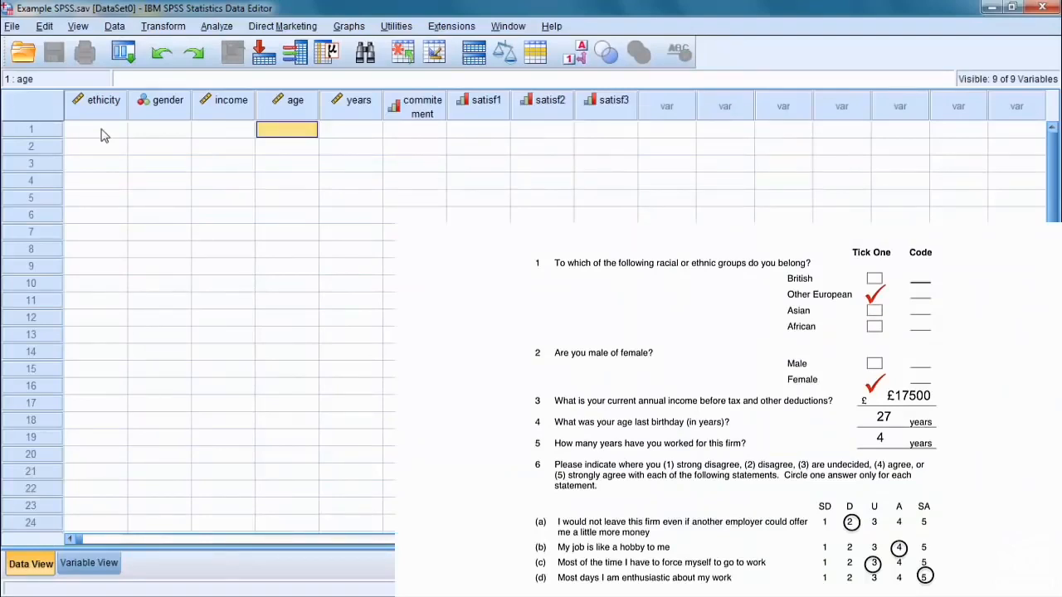
pyautogui.click(104, 132)
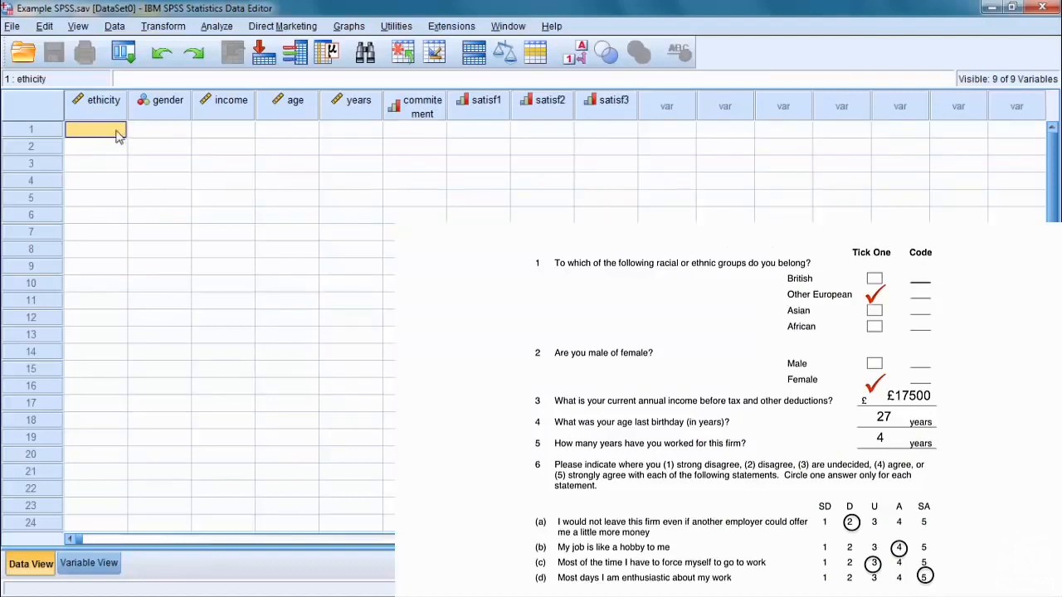
pyautogui.write('2')
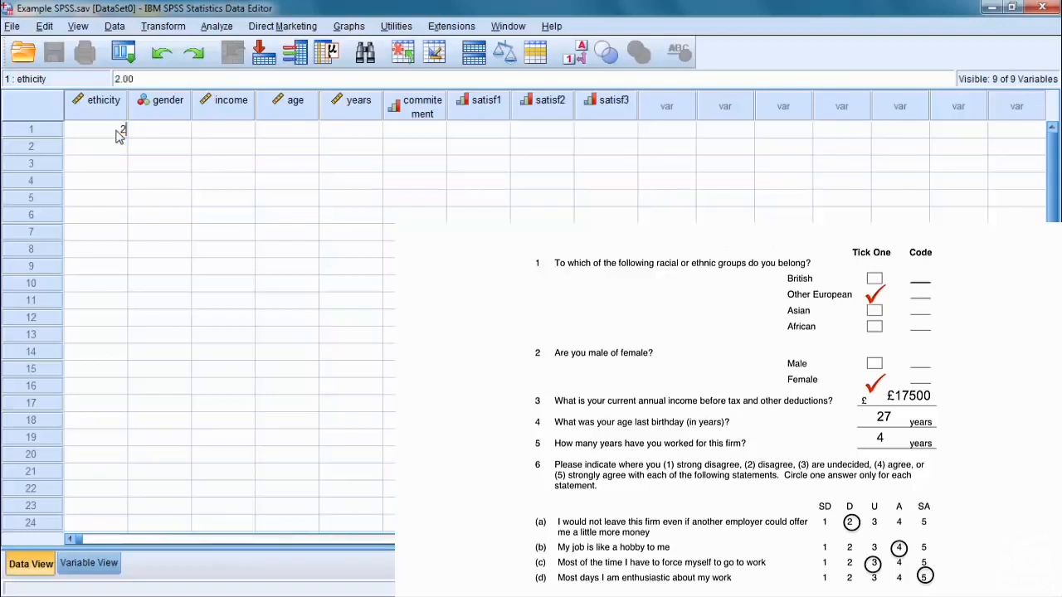
pyautogui.click(150, 137)
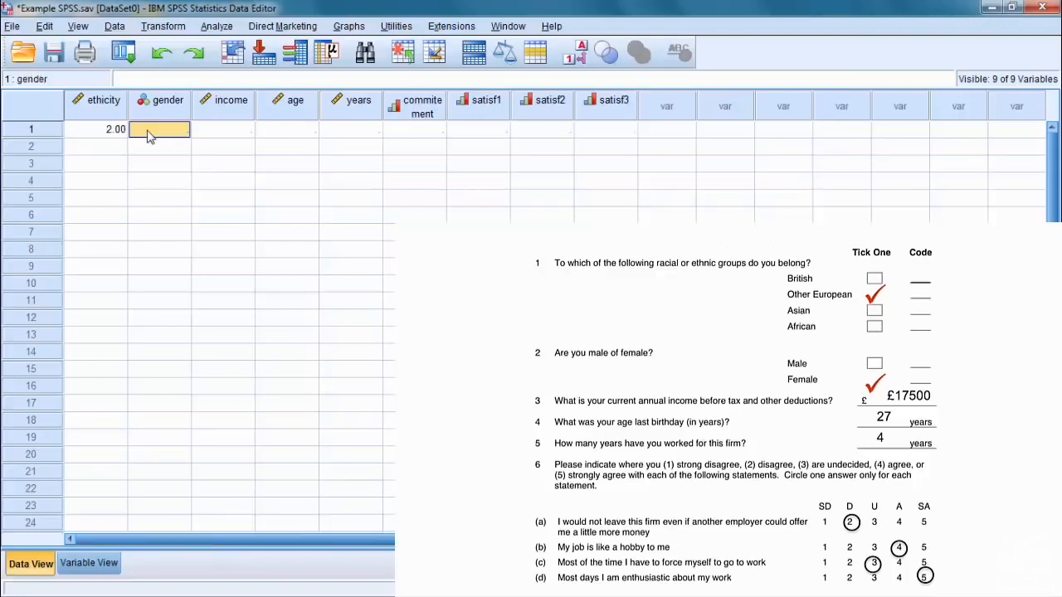
pyautogui.write('2')
# Step: Enter income 17500, age 27 and years 4 for the first case
pyautogui.click(209, 135)
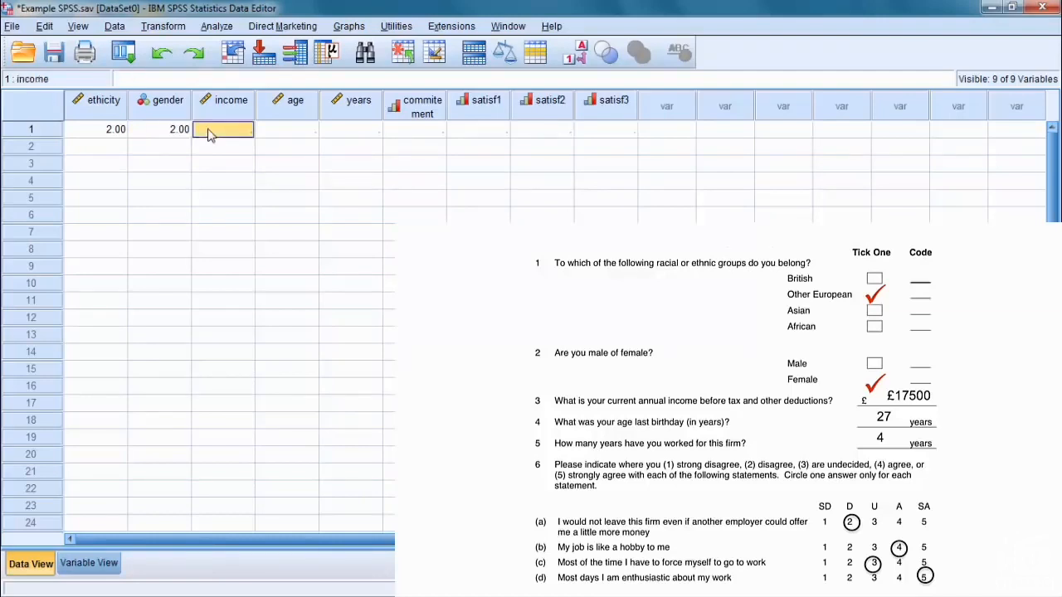
pyautogui.write('17500')
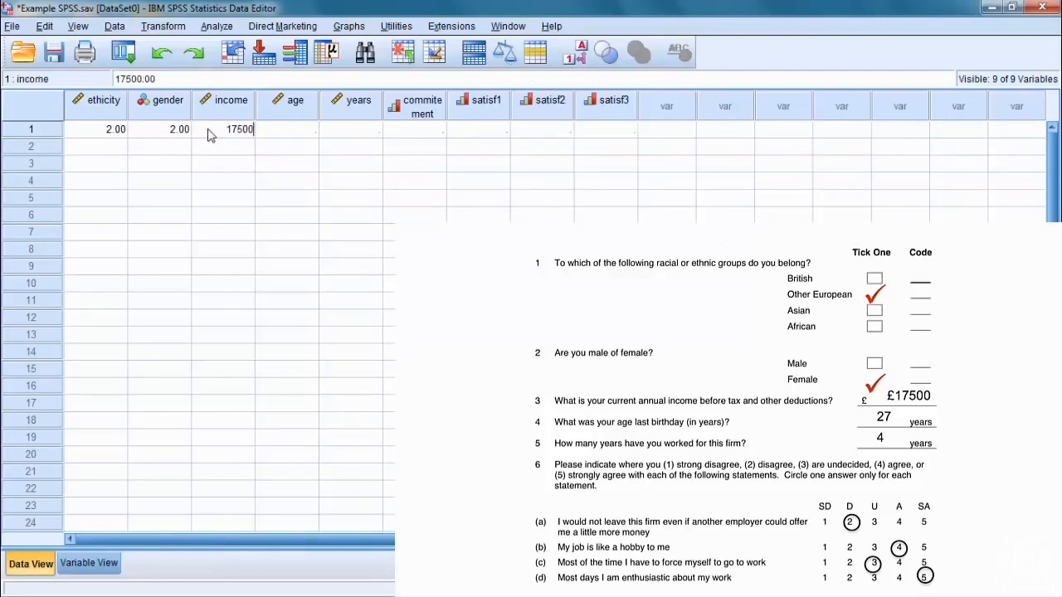
pyautogui.click(307, 131)
pyautogui.write('27')
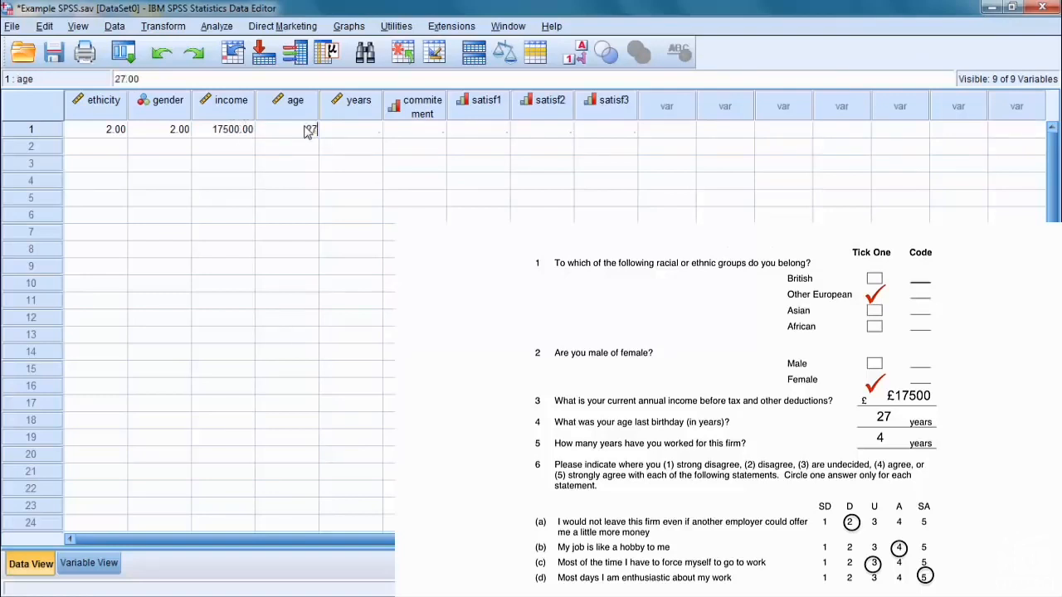
pyautogui.click(375, 136)
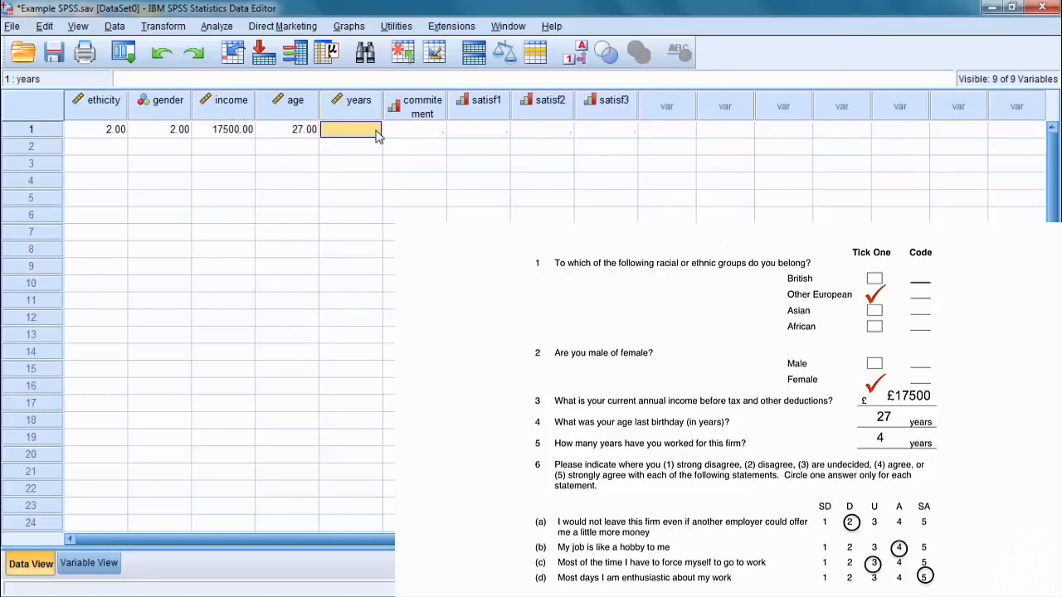
pyautogui.write('4')
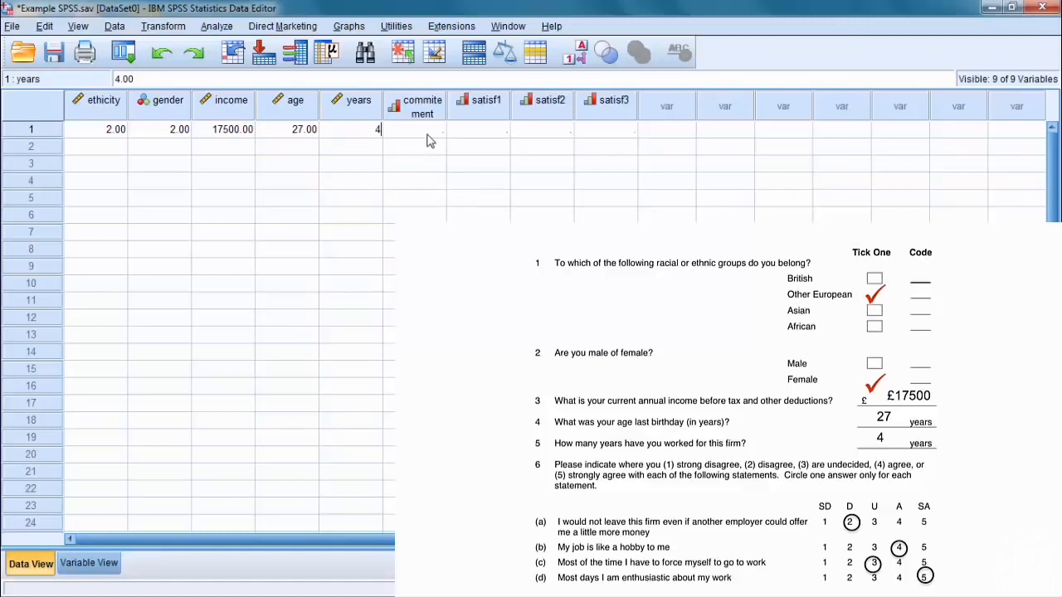
# Step: Complete the first case with commitement 2, satisf1 4, satisf2 3 and satisf3 5
pyautogui.click(429, 137)
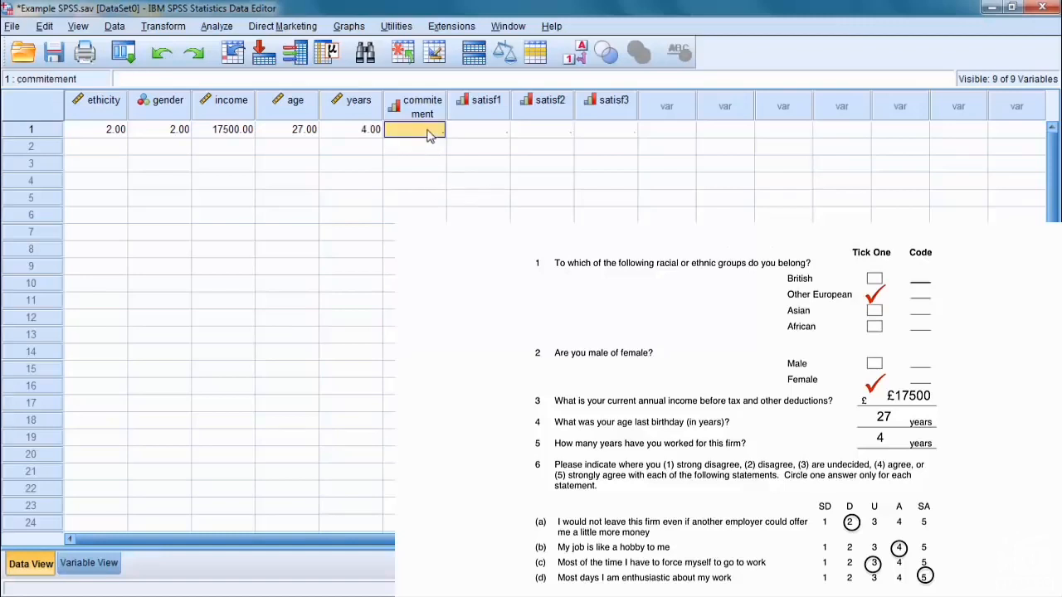
pyautogui.write('2')
pyautogui.click(478, 137)
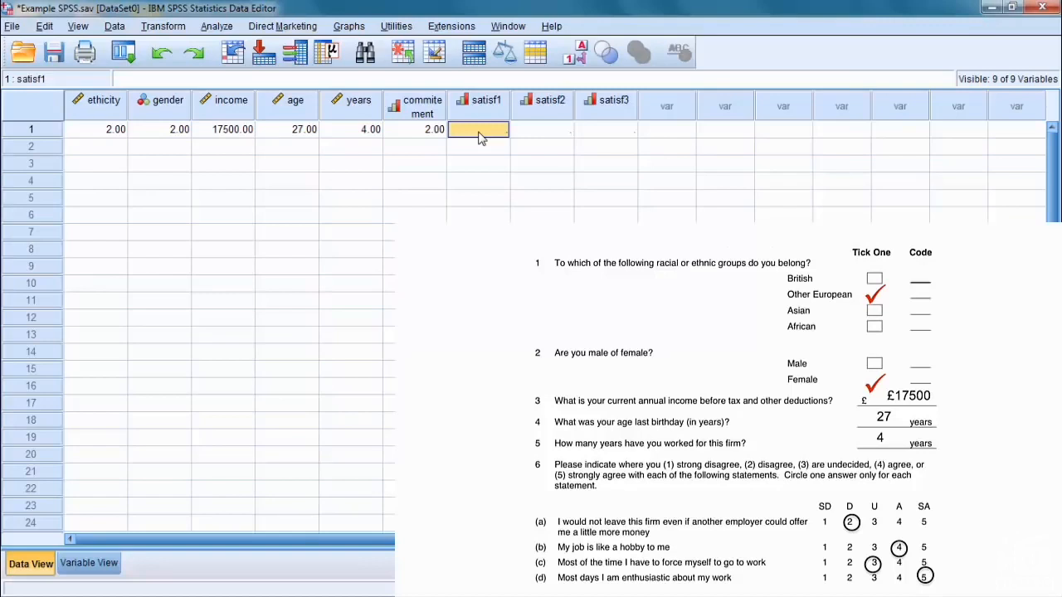
pyautogui.write('4')
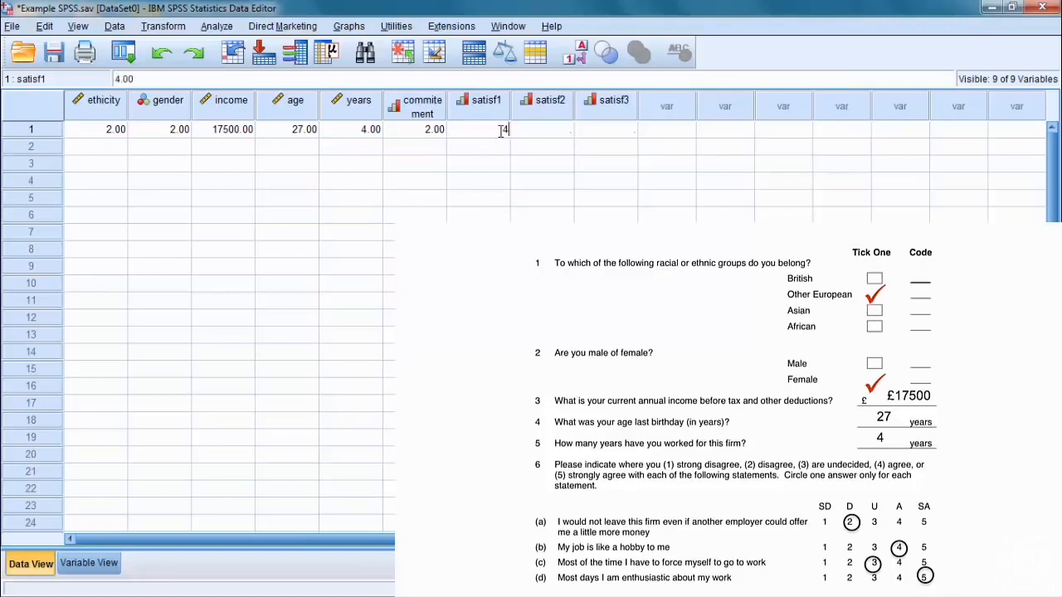
pyautogui.click(555, 132)
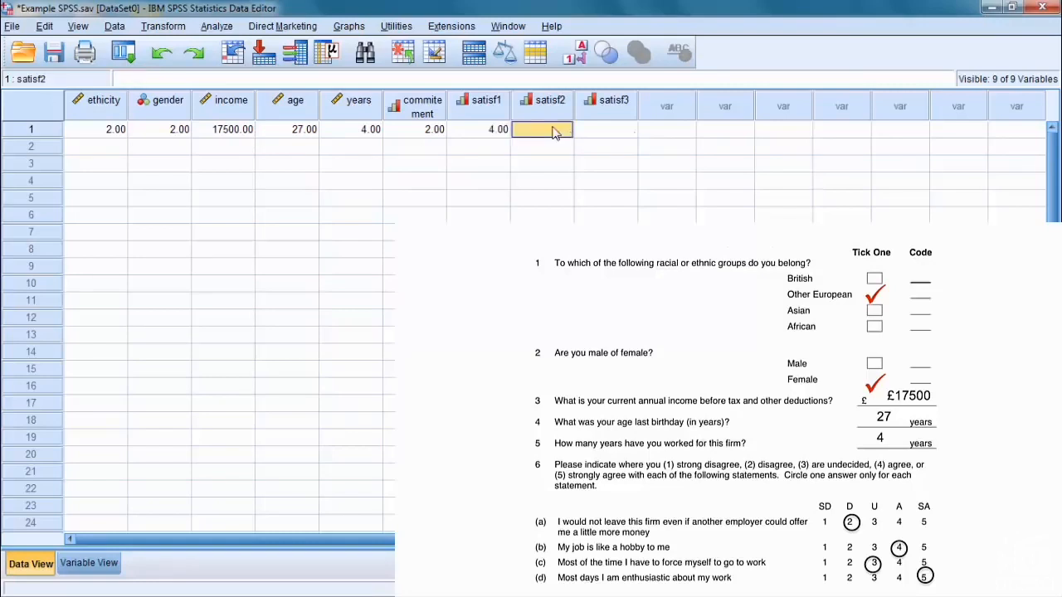
pyautogui.write('3')
pyautogui.click(604, 133)
pyautogui.write('5')
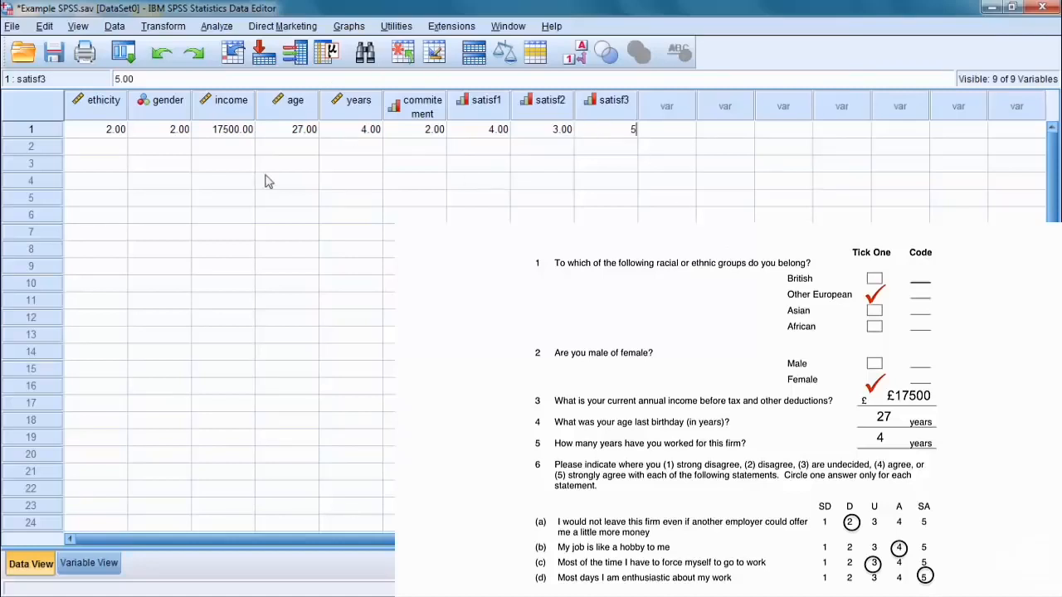
pyautogui.click(74, 151)
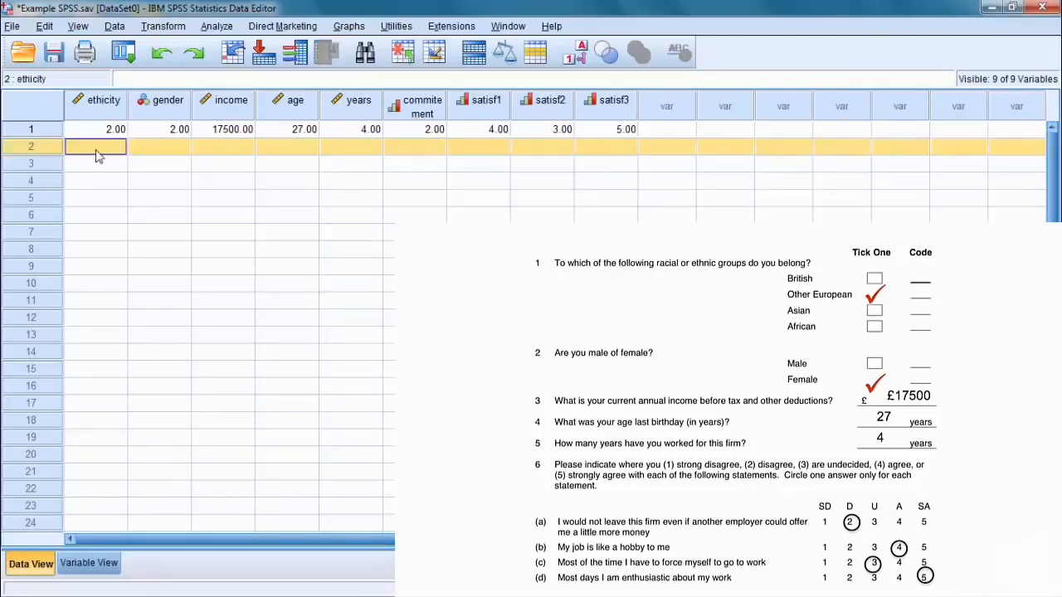